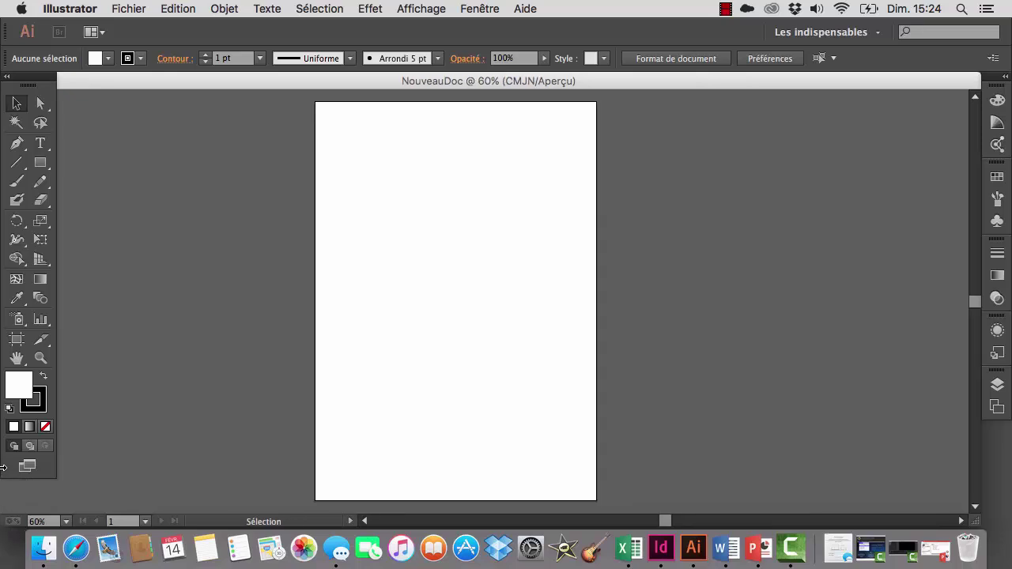
Enlarge the document window and detach the tools panel from the screen edge, leaving a gap beside it
left_click_drag(978, 524, 1011, 526)
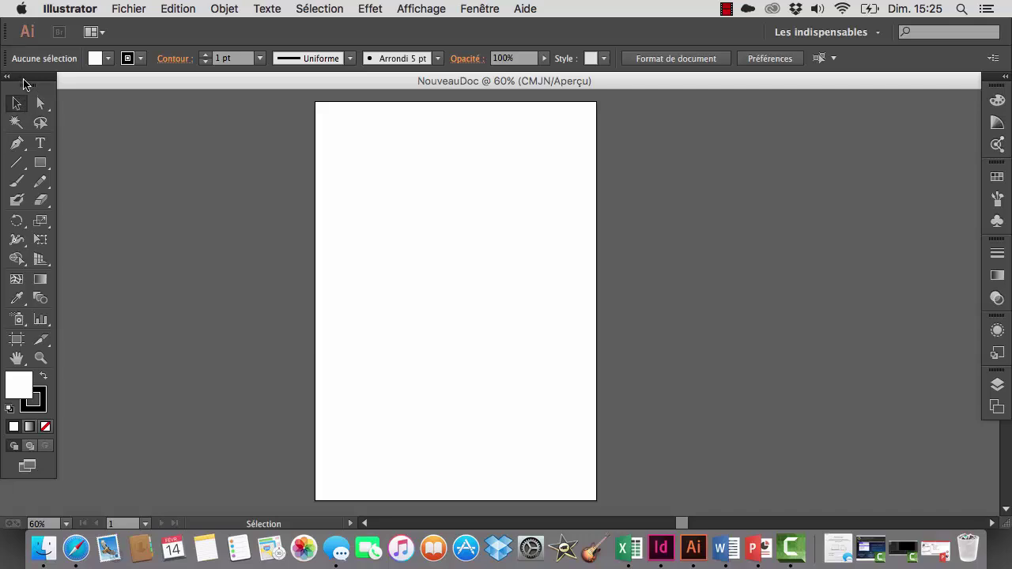
left_click_drag(24, 86, 81, 105)
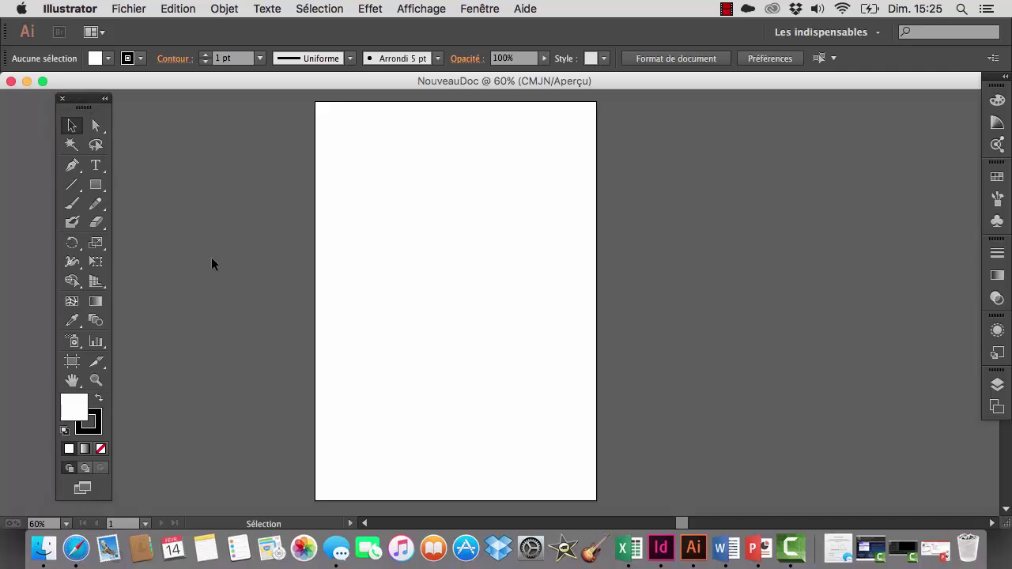
Show the rulers along the document window
left_click(435, 14)
left_click(435, 14)
left_click(435, 11)
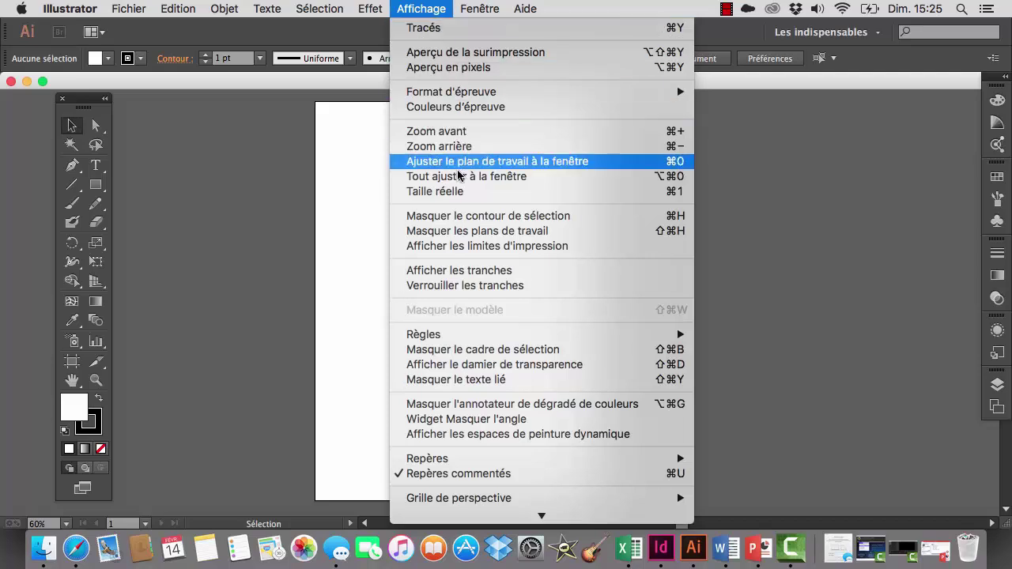
mouse_move(478, 340)
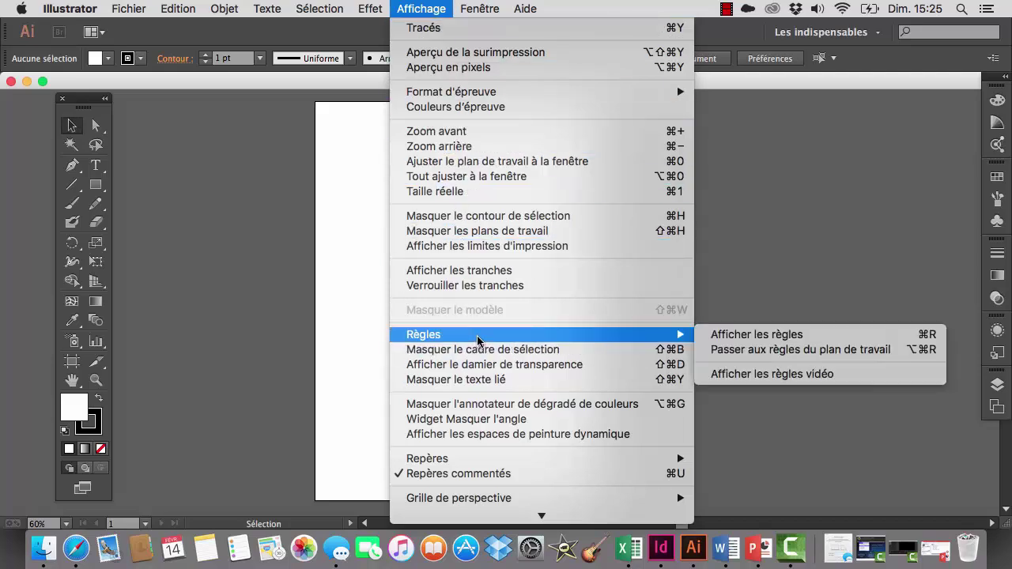
left_click(729, 335)
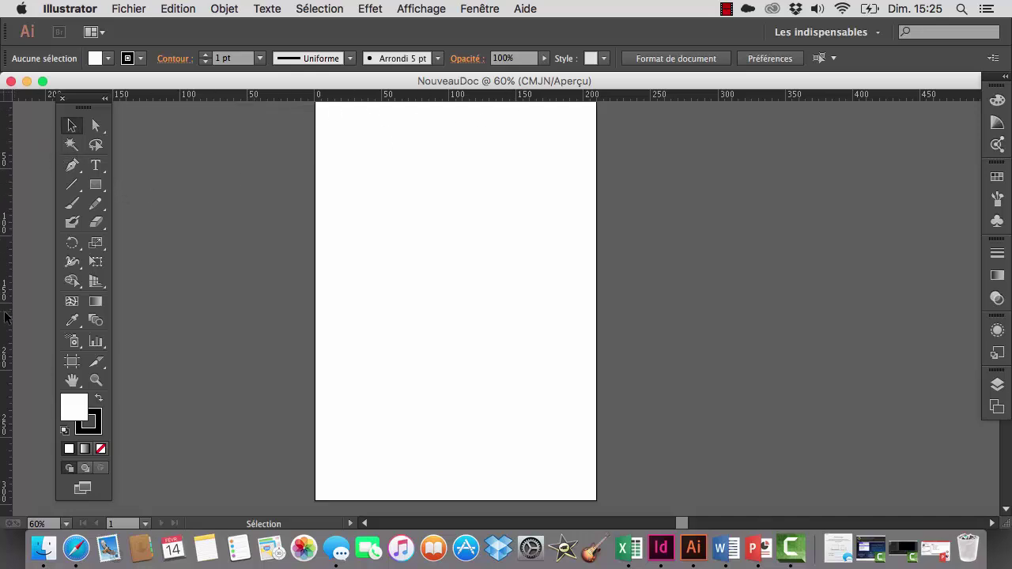
Place four horizontal ruler guides across the page, at about 40, 77, 127 and 180 mm from its upper edge
scroll(410, 279, "up", 1)
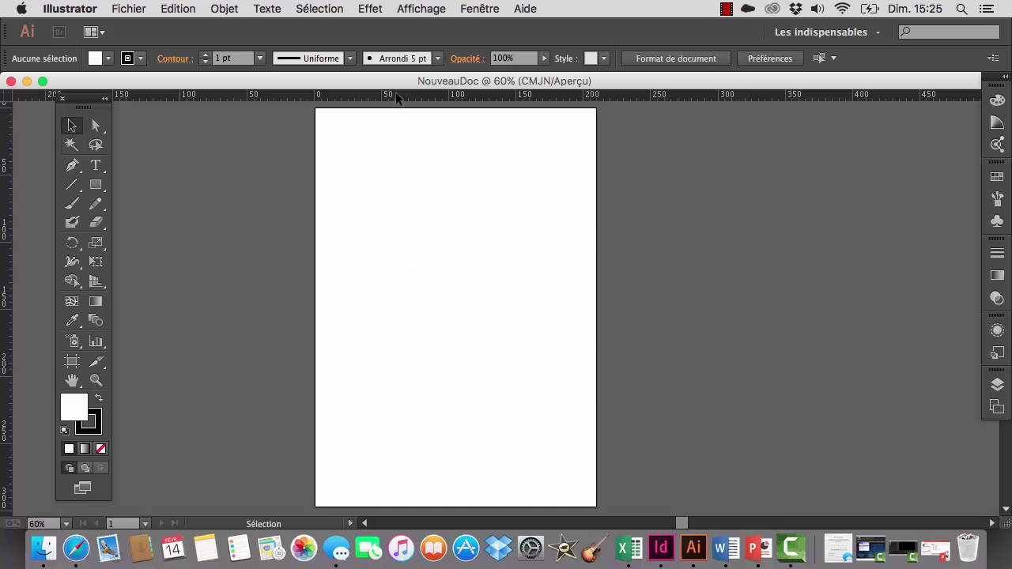
left_click_drag(395, 93, 410, 164)
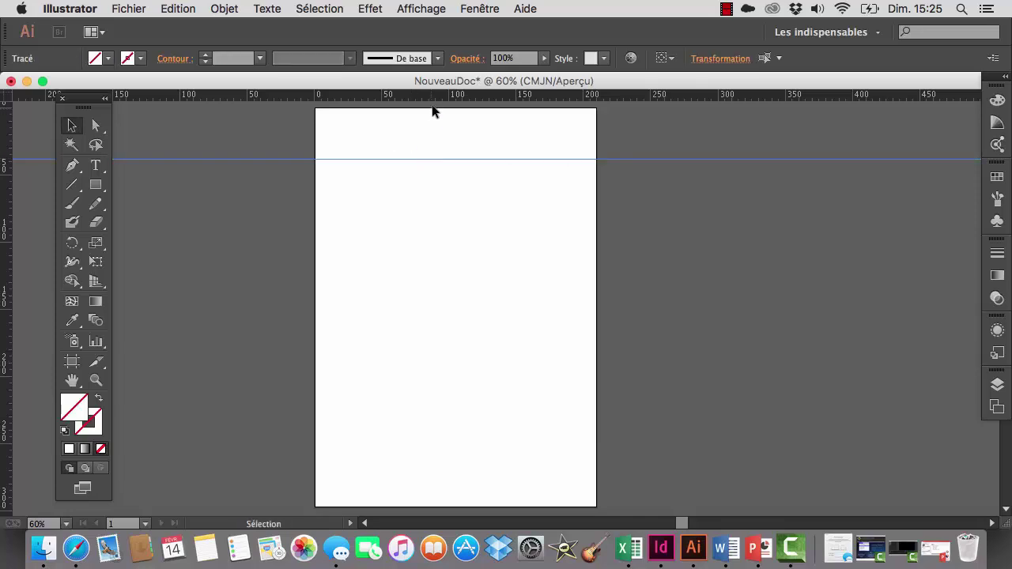
left_click_drag(434, 98, 458, 211)
left_click_drag(439, 99, 465, 282)
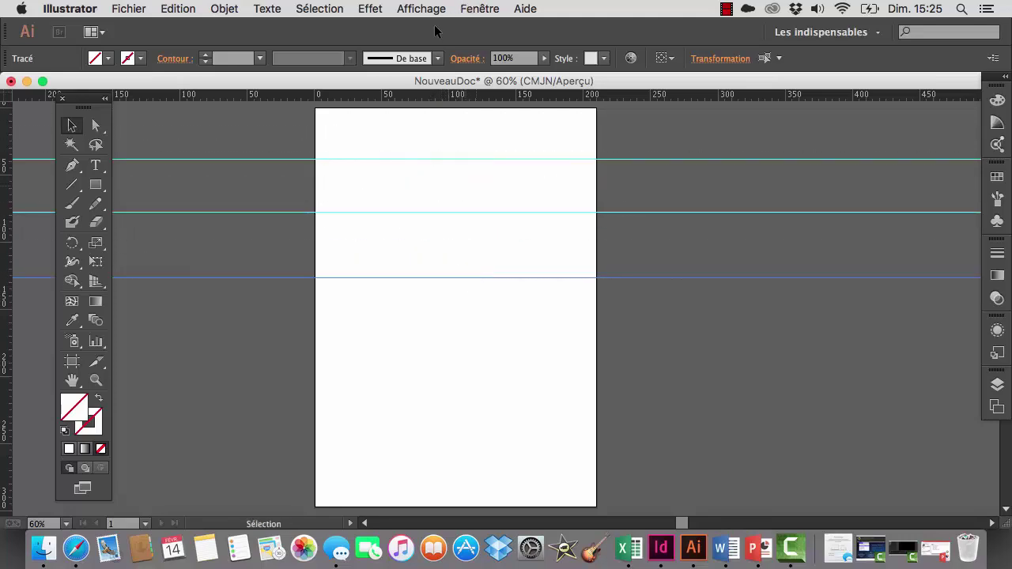
left_click_drag(431, 97, 445, 349)
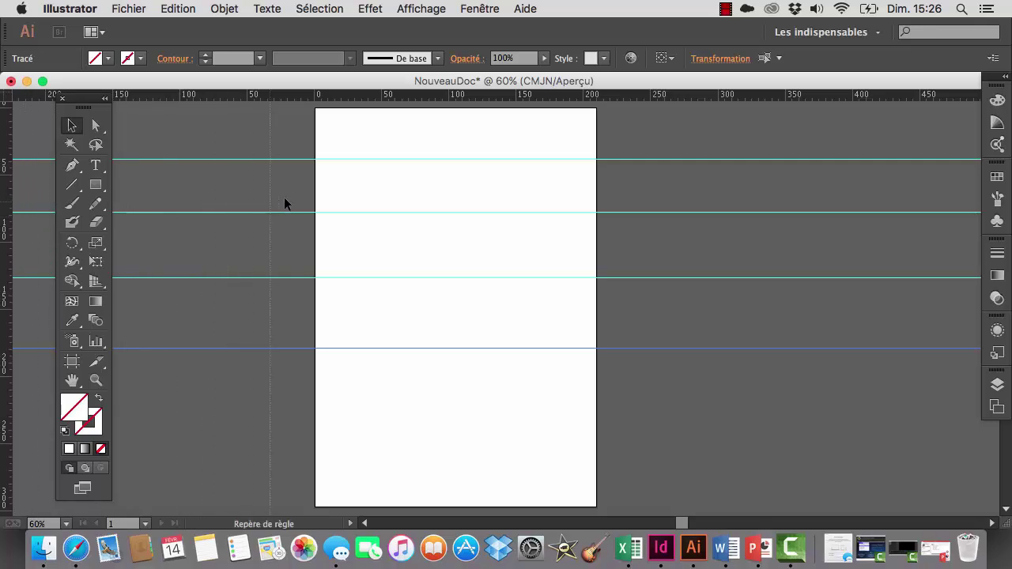
Place three vertical ruler guides on the page, at about 20, 85 and 160 mm from its left edge
left_click_drag(284, 203, 343, 191)
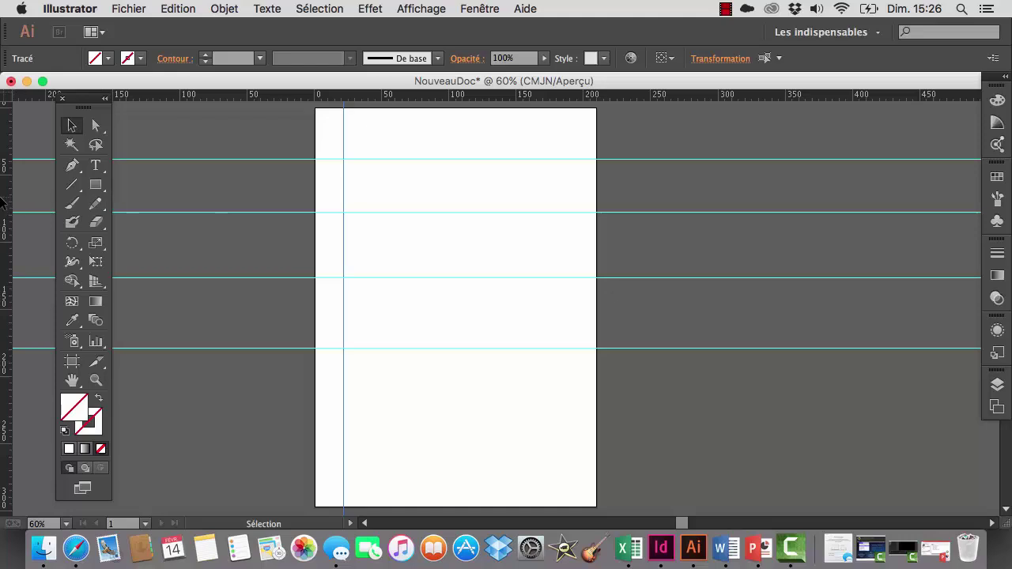
left_click_drag(2, 204, 426, 232)
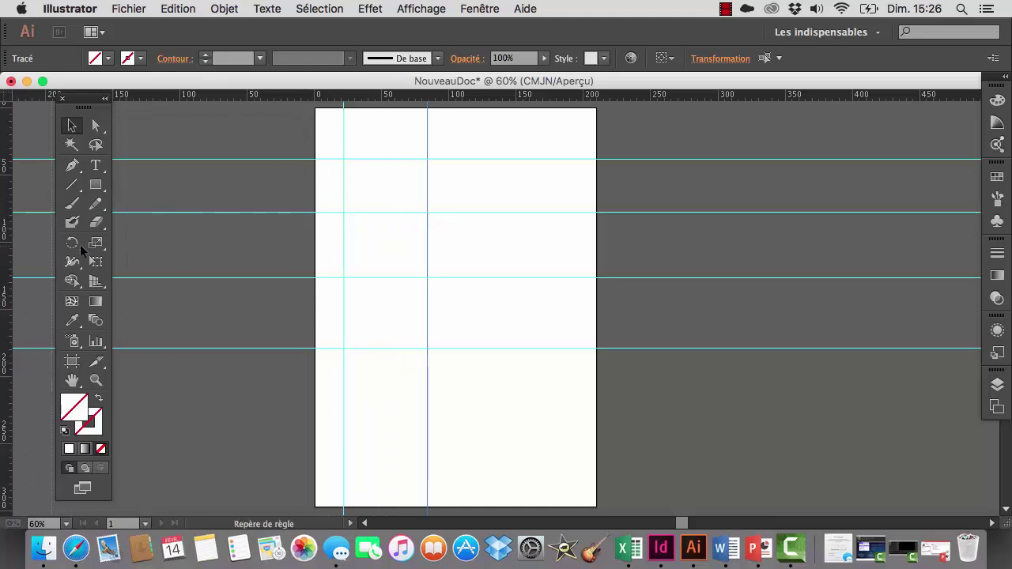
left_click_drag(80, 246, 529, 269)
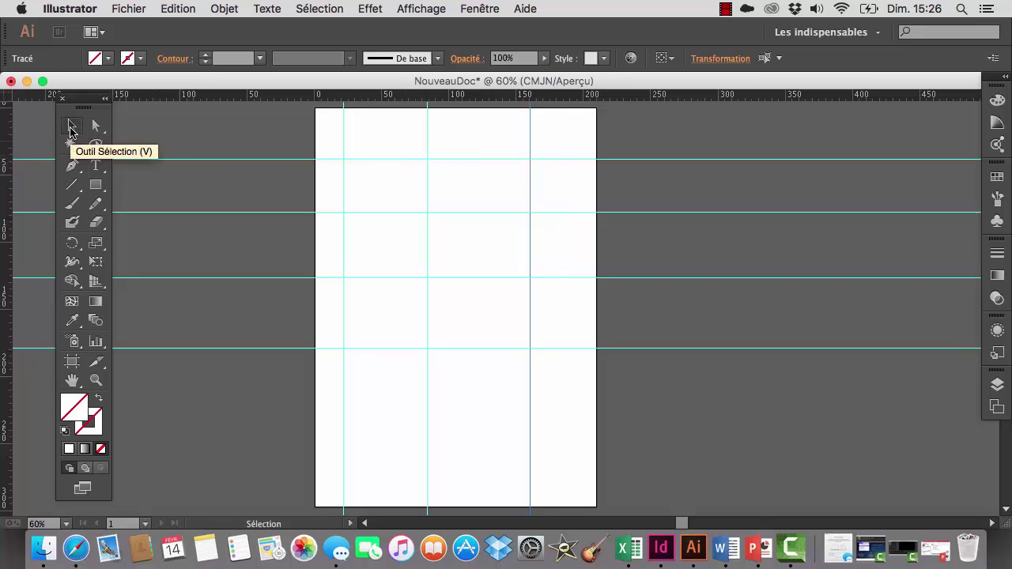
Delete the uppermost horizontal guide and the middle vertical guide one at a time
left_click(529, 148)
left_click(512, 159)
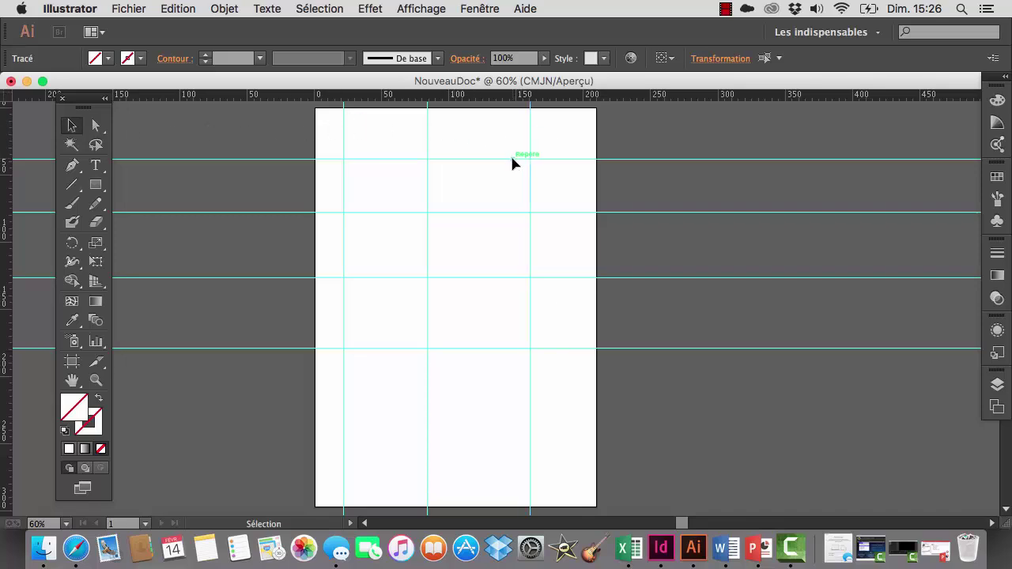
key("Delete")
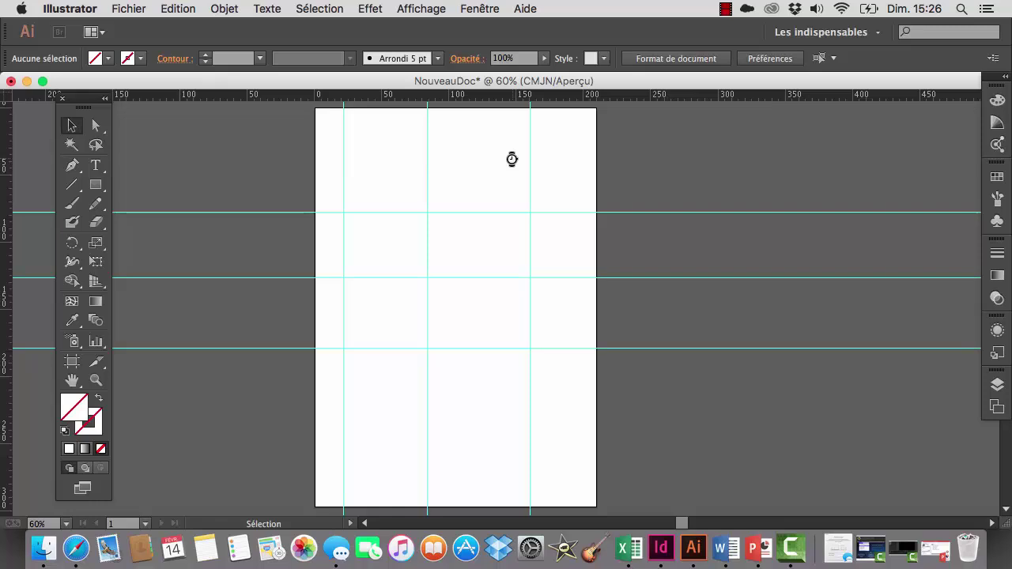
left_click(426, 166)
key("Delete")
Delete both remaining vertical guides together with the upper horizontal one, and remove the last two horizontal guides
left_click(343, 158)
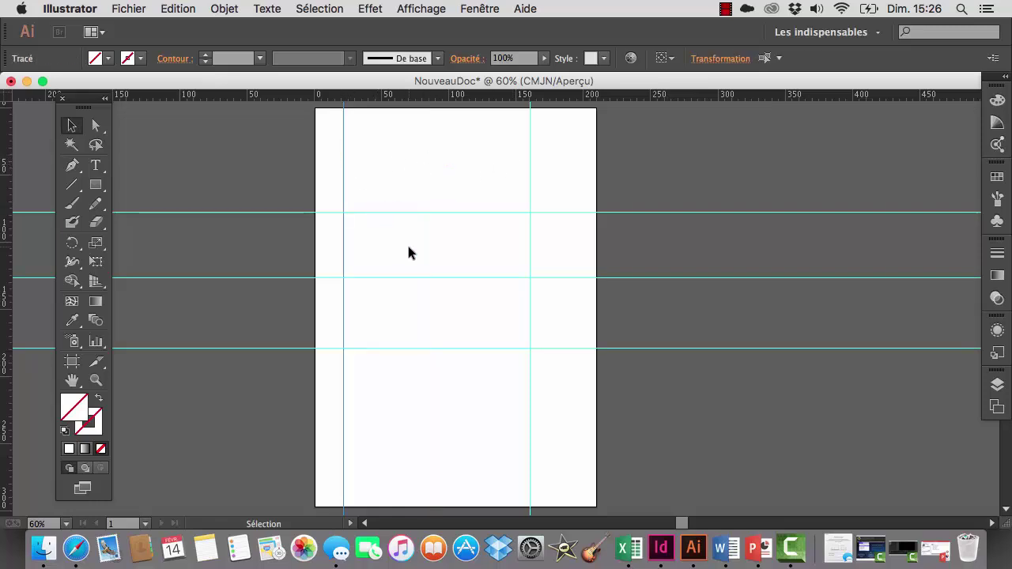
left_click(426, 209, "shift")
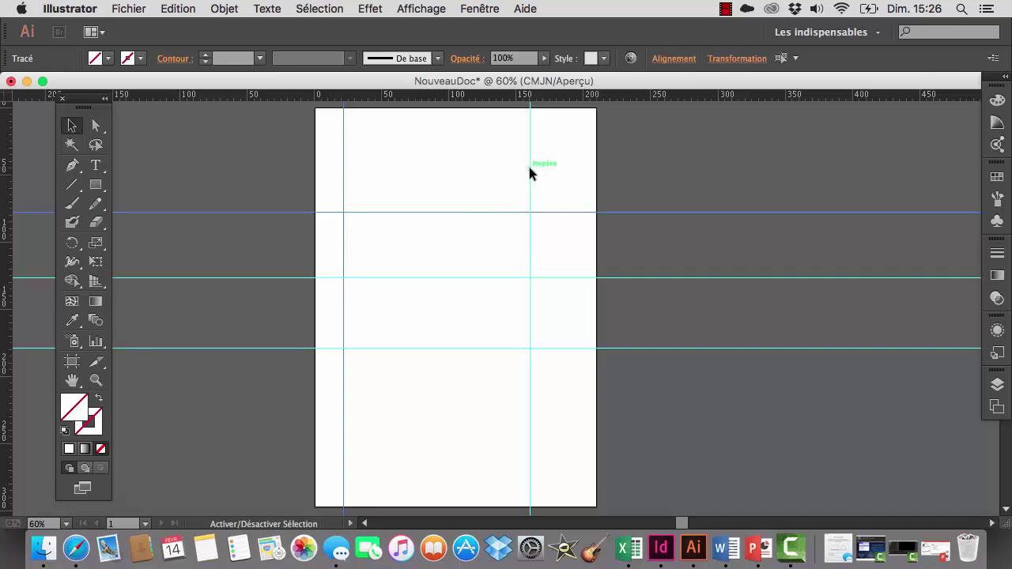
left_click(530, 168, "shift")
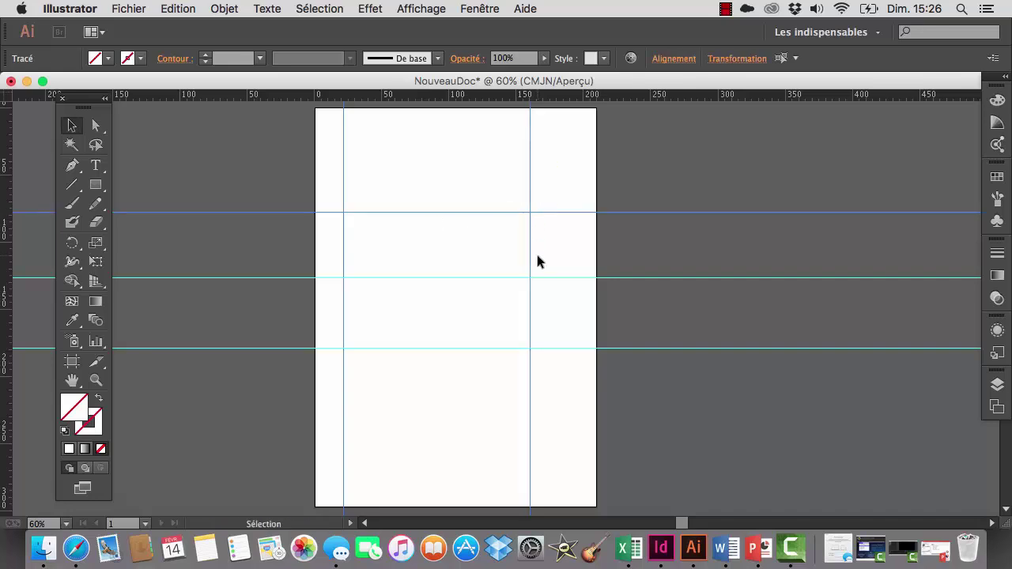
key("Delete")
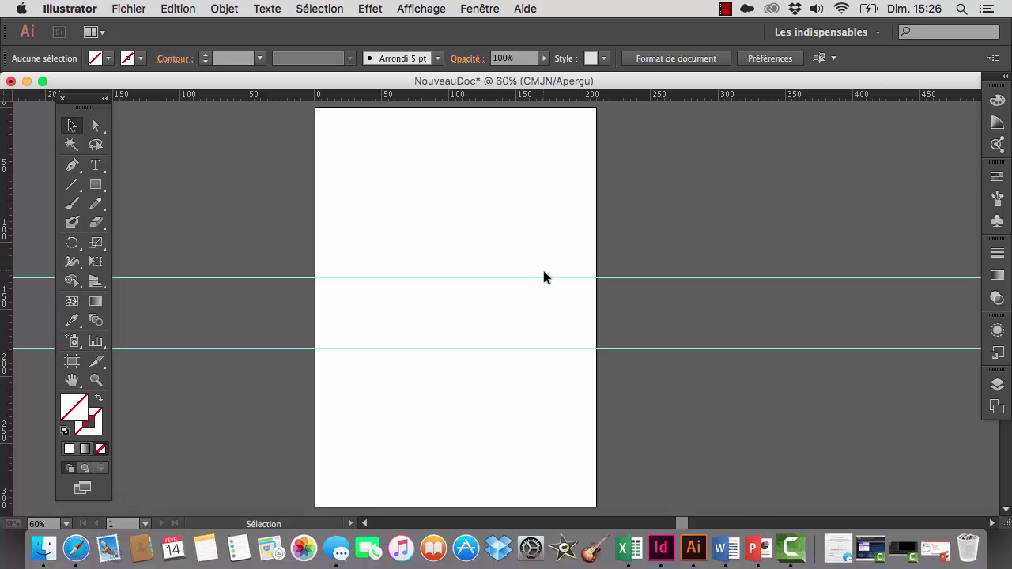
left_click(545, 277)
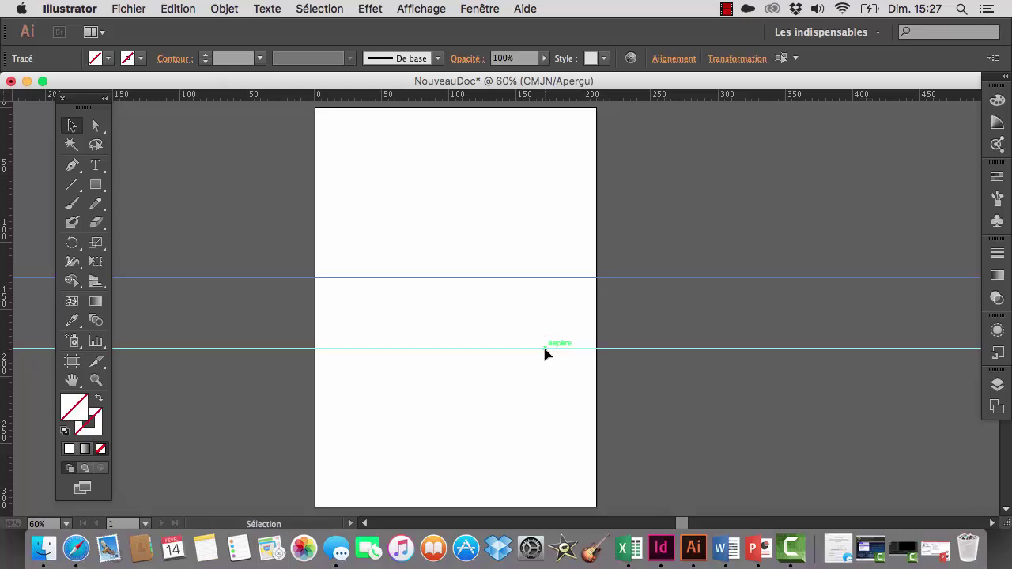
key("Delete")
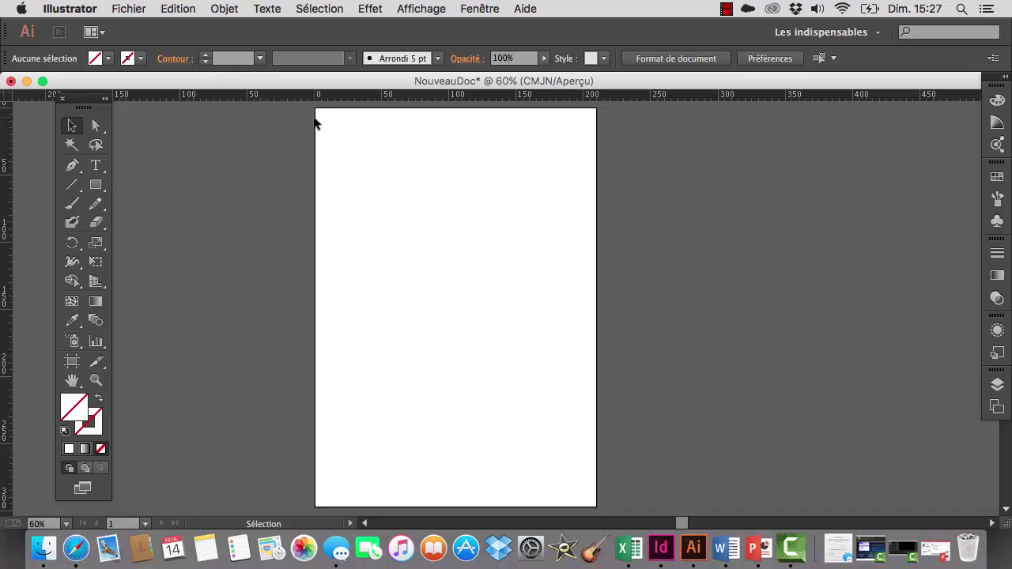
Display the Transformation panel and place it beside the page
scroll(329, 154, "up", 2)
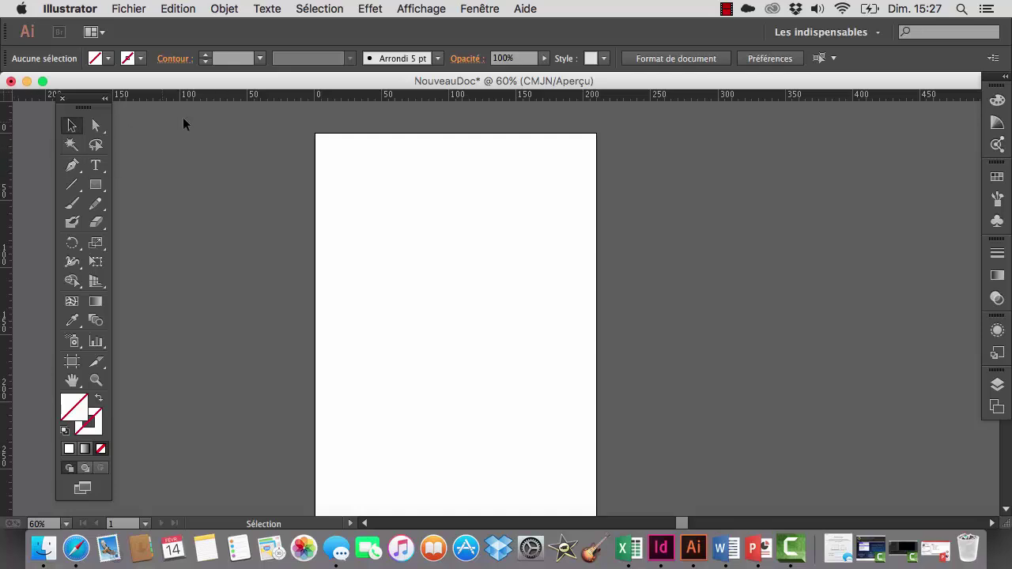
left_click(466, 7)
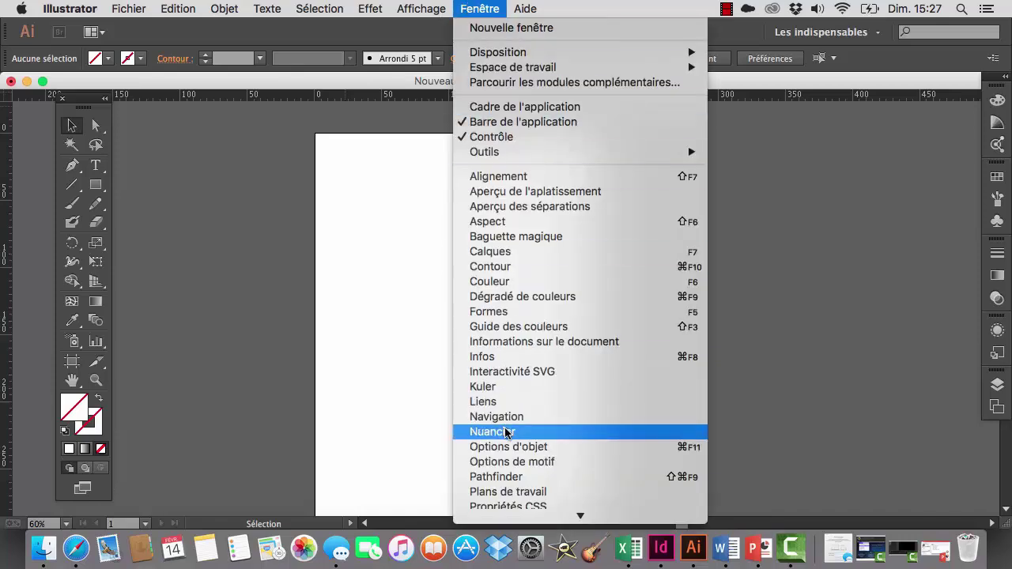
scroll(506, 435, "down", 5)
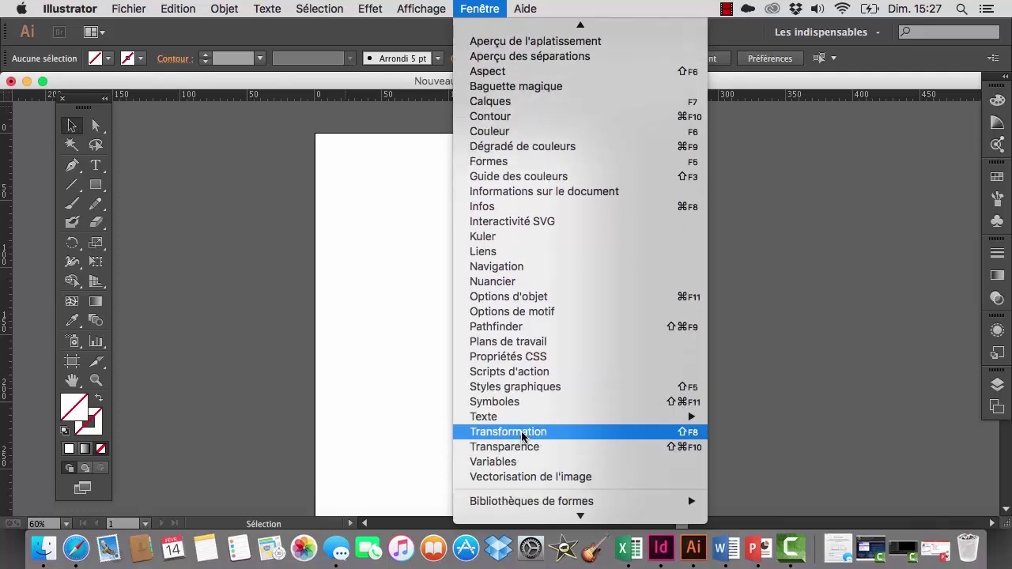
left_click(522, 432)
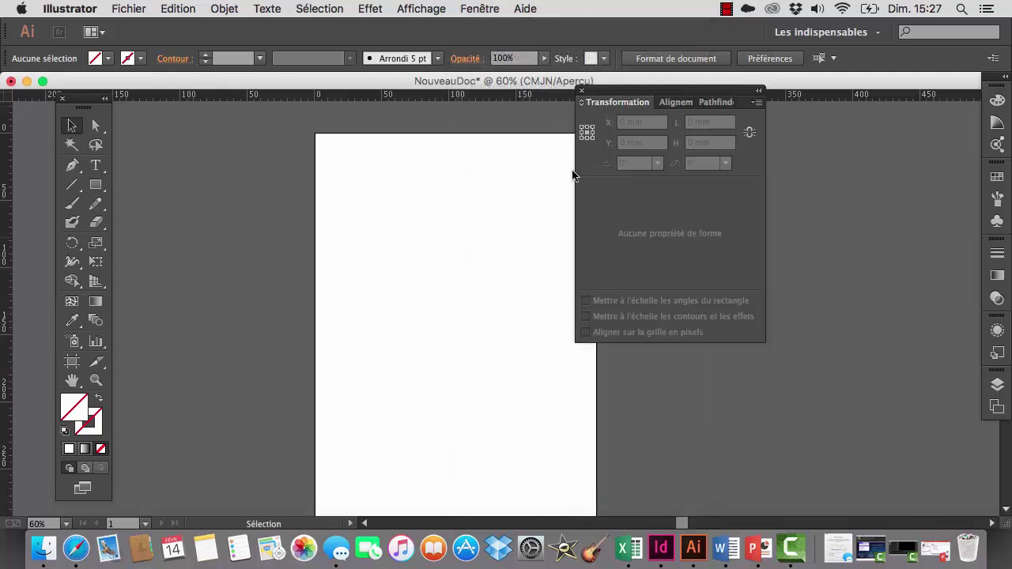
left_click_drag(628, 95, 672, 144)
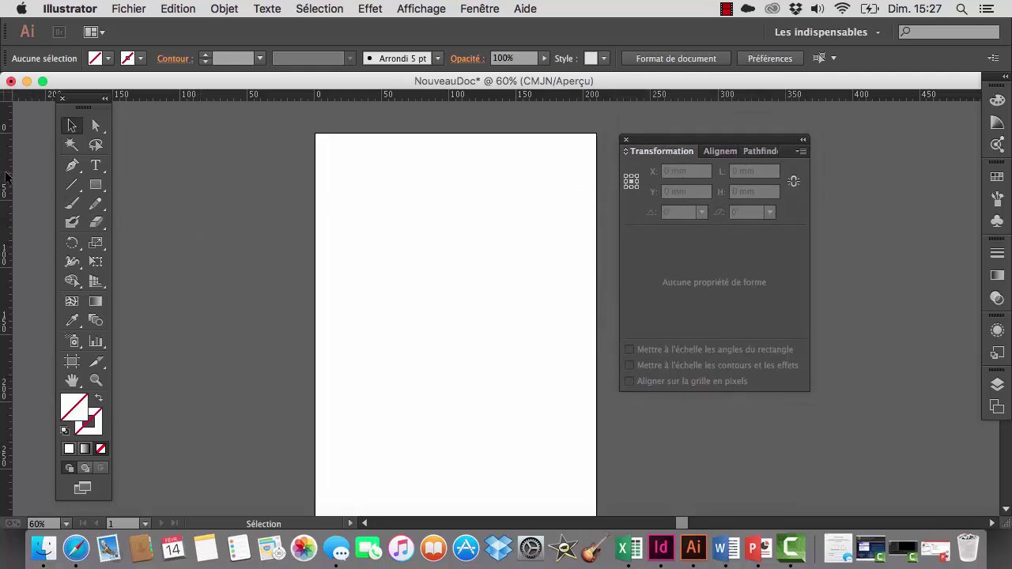
Place a vertical ruler guide on the page and reposition it to about X 141 mm
left_click_drag(7, 173, 212, 180)
left_click_drag(323, 180, 367, 183)
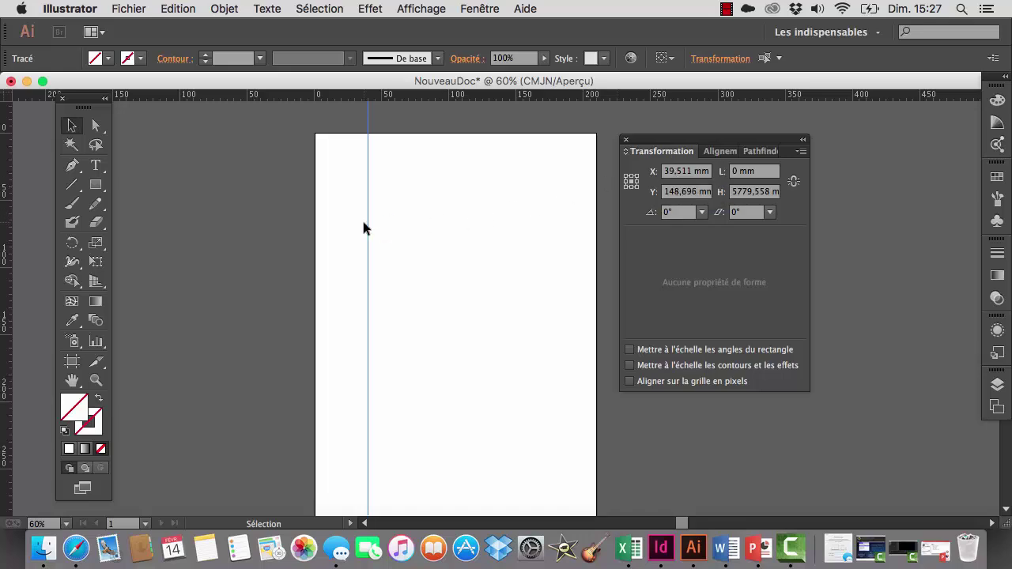
left_click_drag(365, 220, 484, 215)
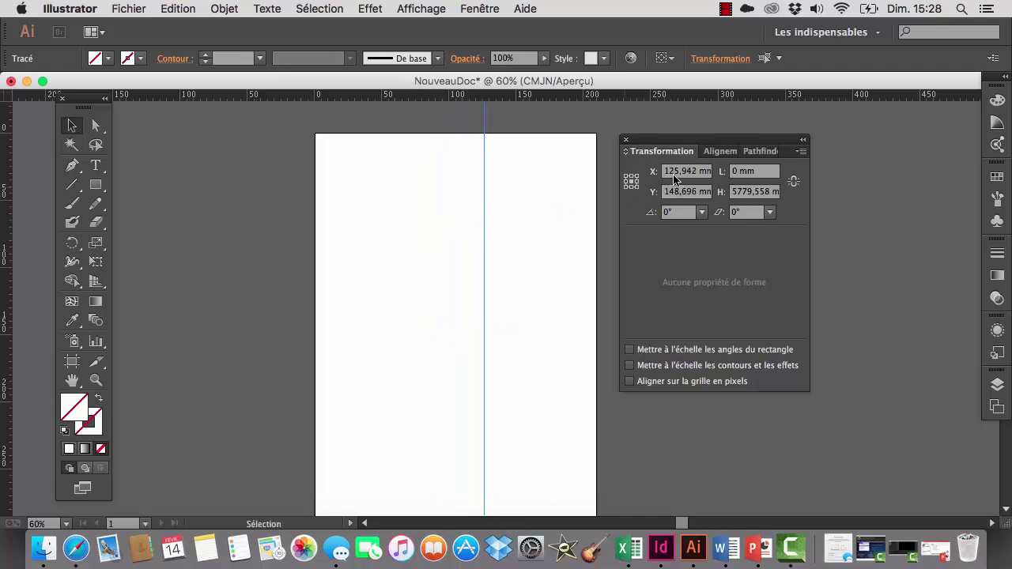
left_click_drag(484, 231, 504, 232)
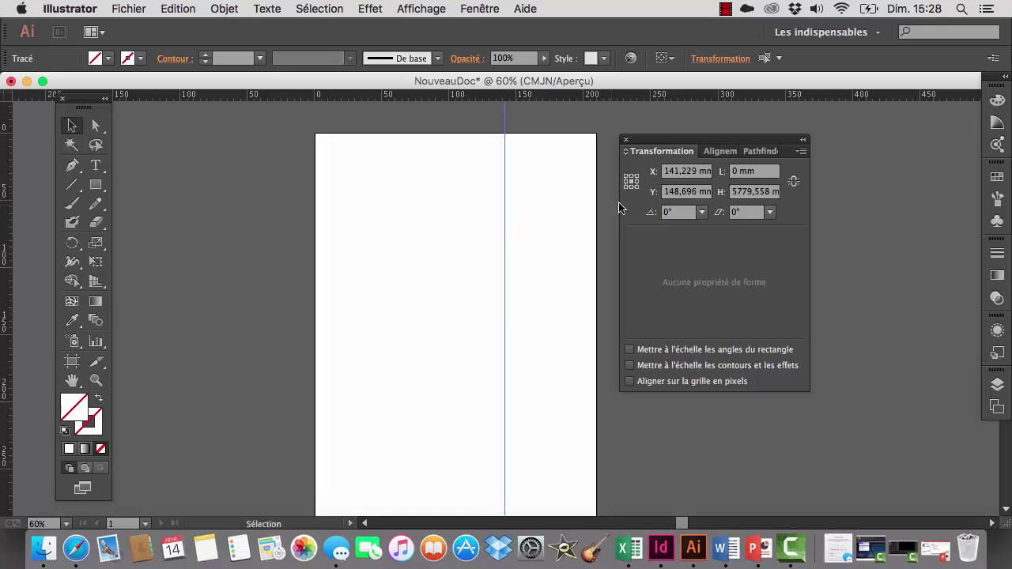
Set the vertical guide's X position to exactly 55 mm
left_click(678, 171)
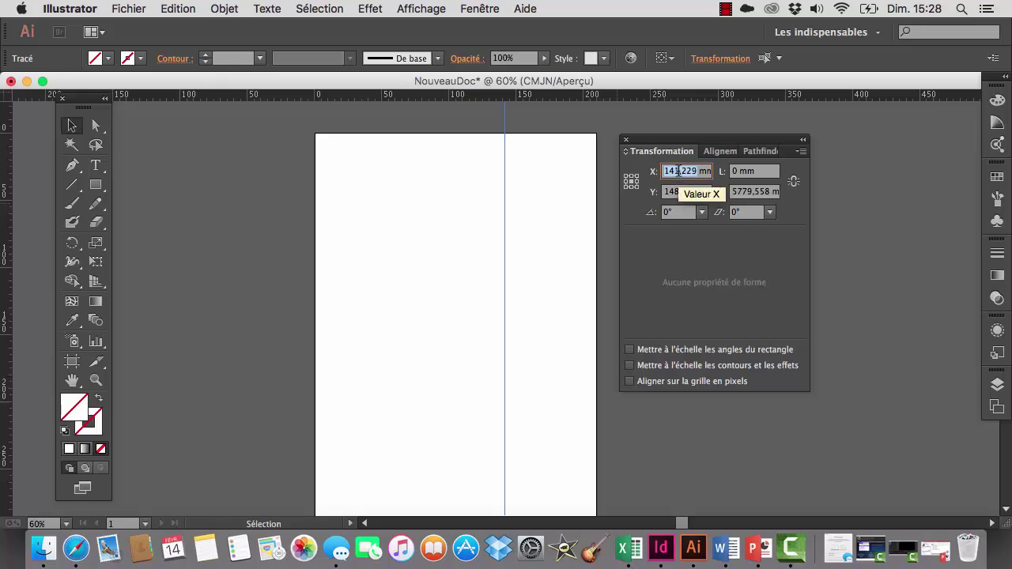
type("55")
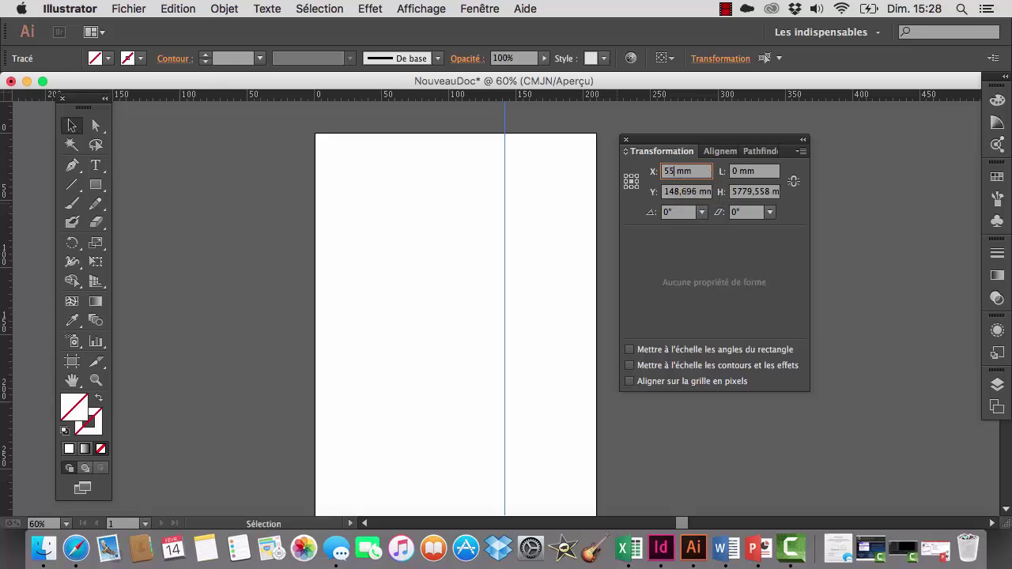
key("Return")
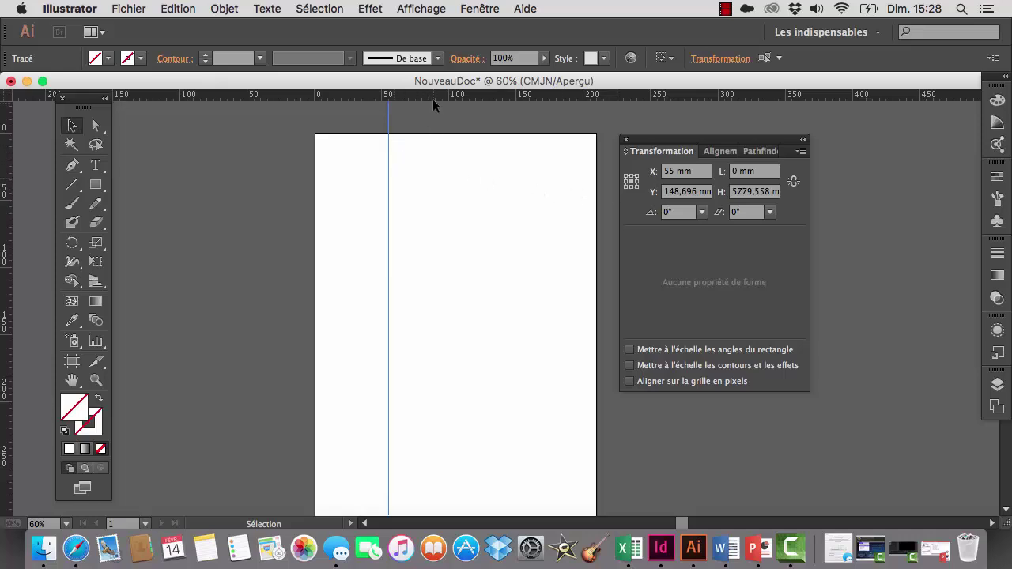
Place a horizontal ruler guide across the page and set its Y position to exactly 45 mm
left_click_drag(430, 93, 444, 216)
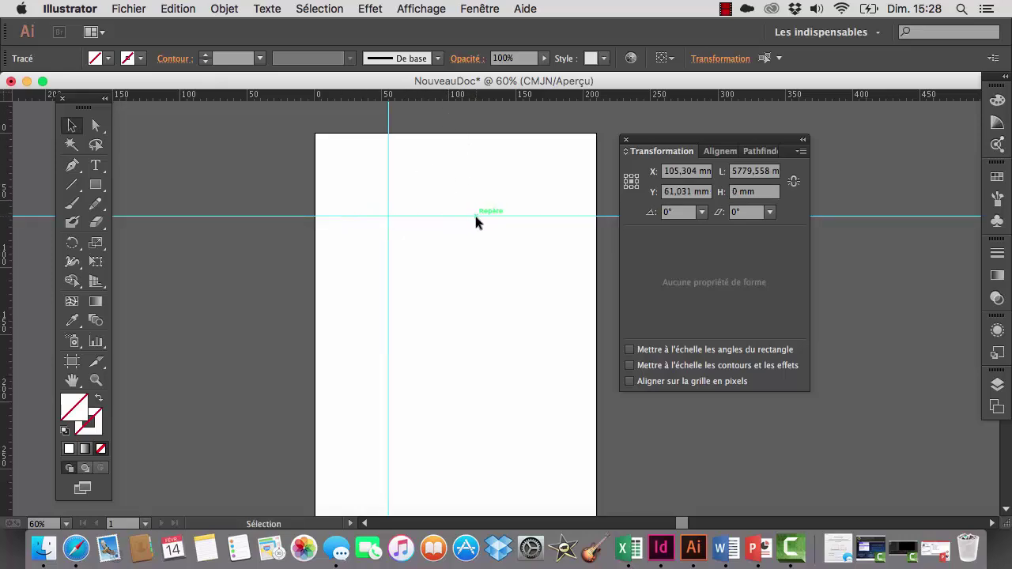
left_click_drag(475, 216, 476, 246)
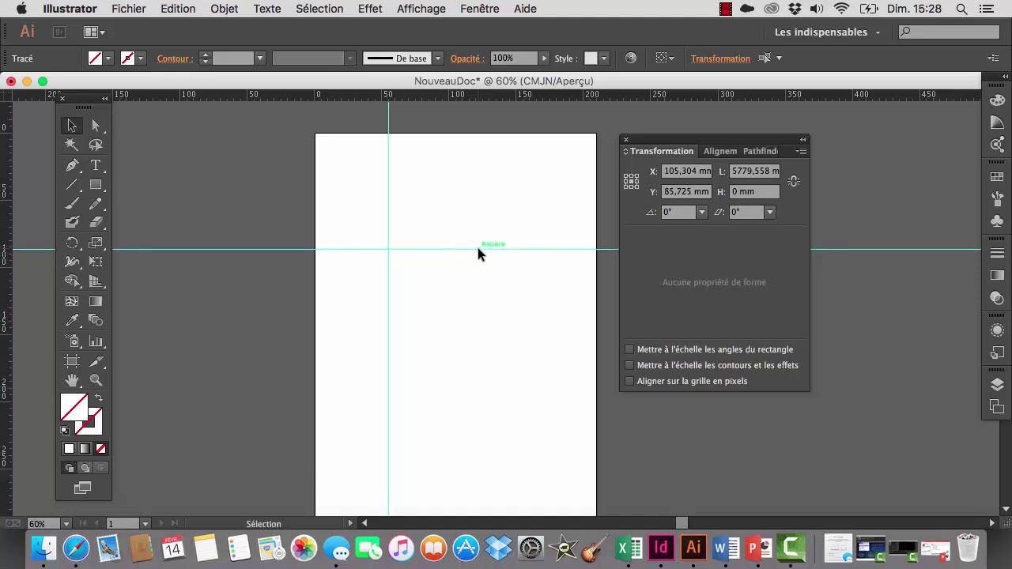
double_click(673, 192)
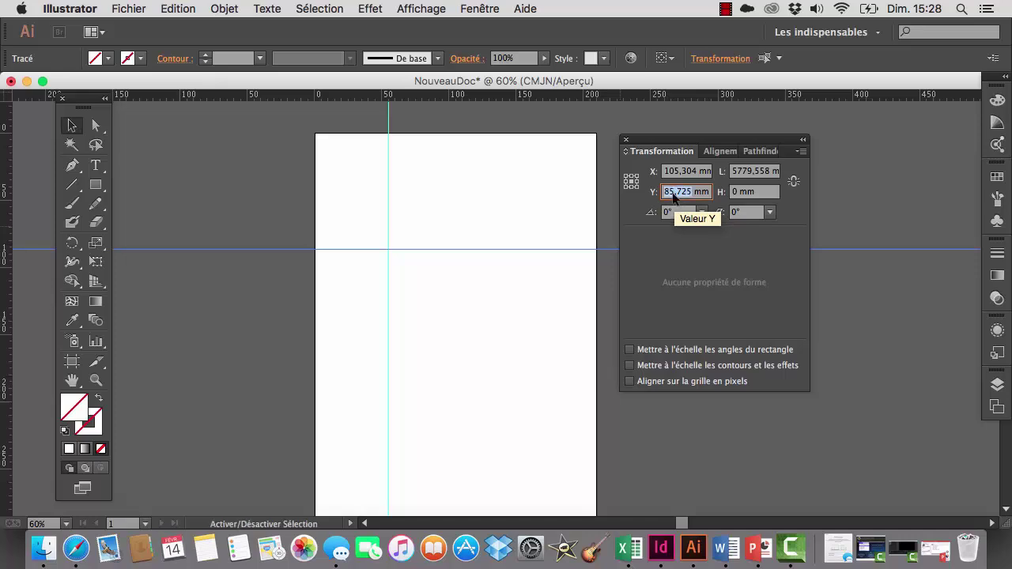
type("45")
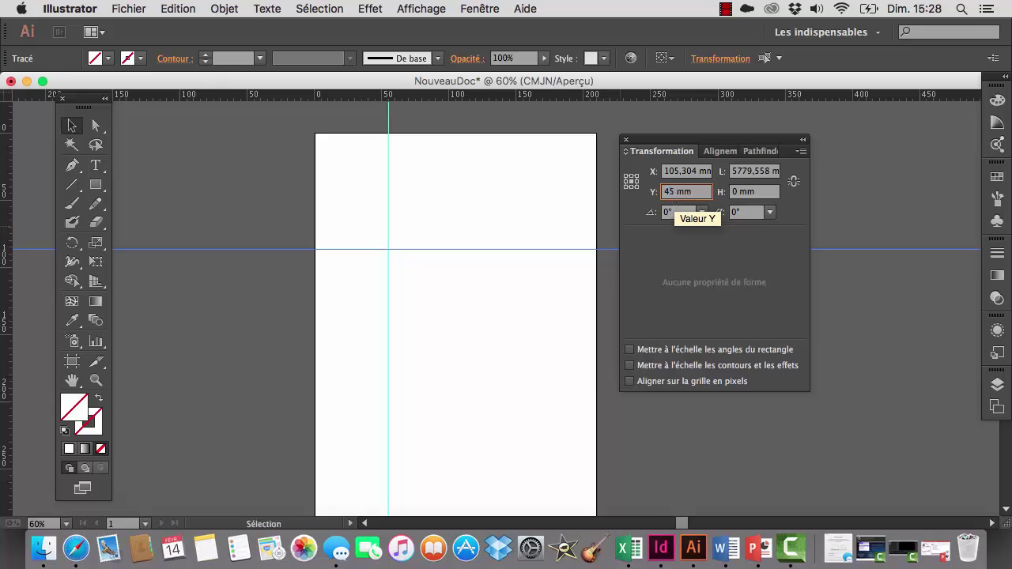
key("Return")
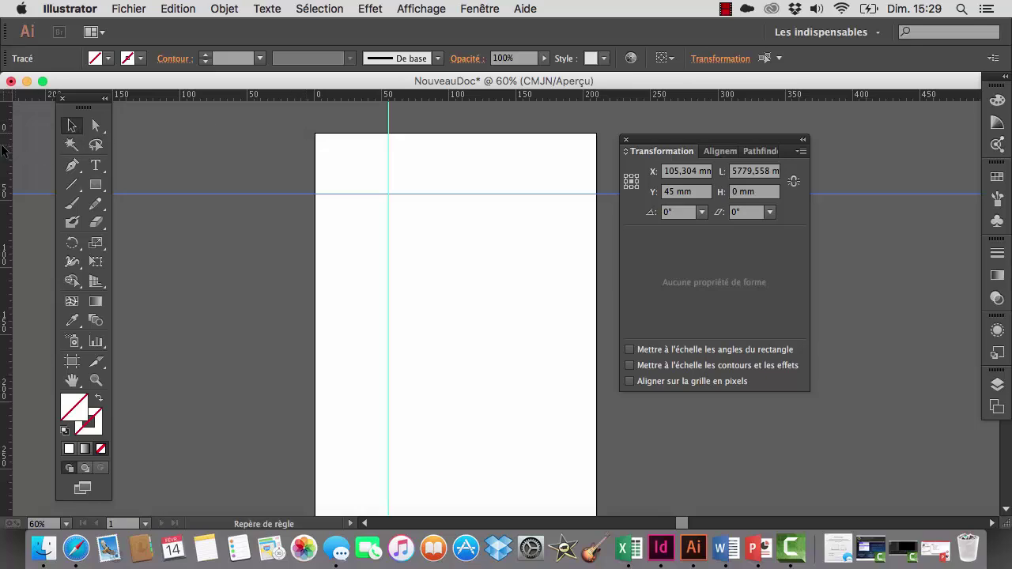
Place a second vertical guide at about X 126 mm, and delete it
left_click_drag(3, 148, 36, 157)
left_click_drag(278, 164, 483, 236)
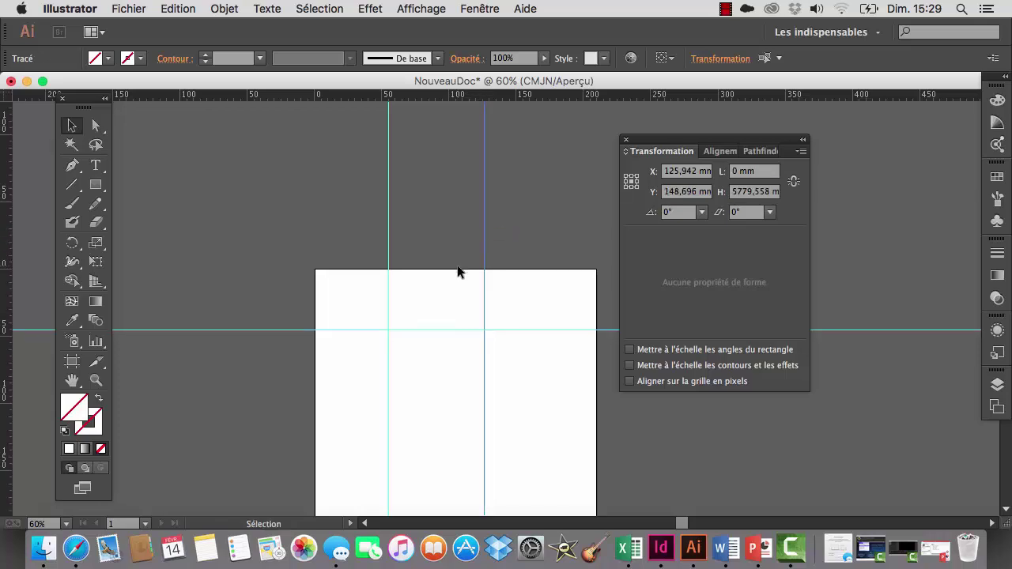
scroll(455, 269, "down", 3)
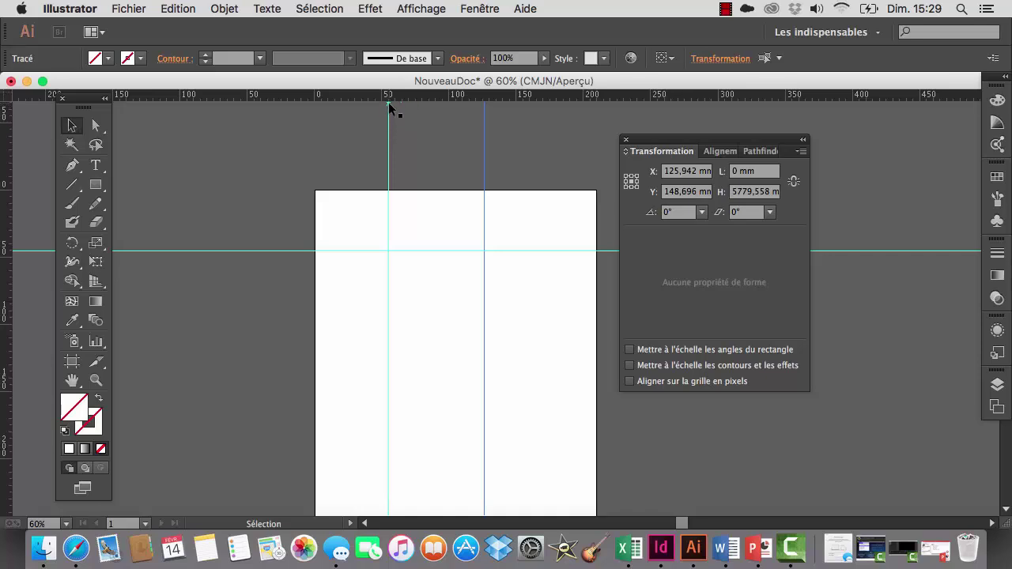
left_click(547, 217)
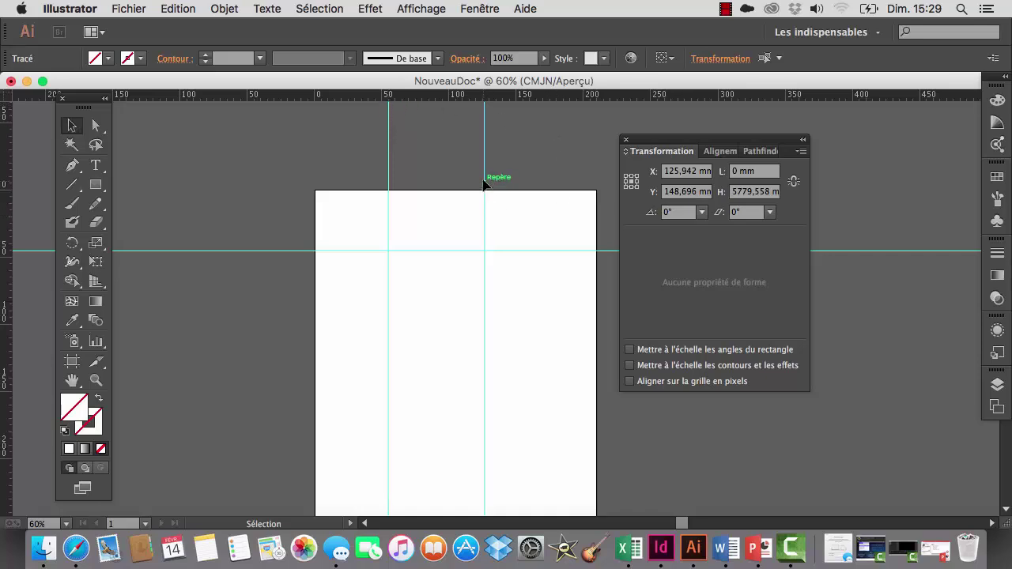
key("Delete")
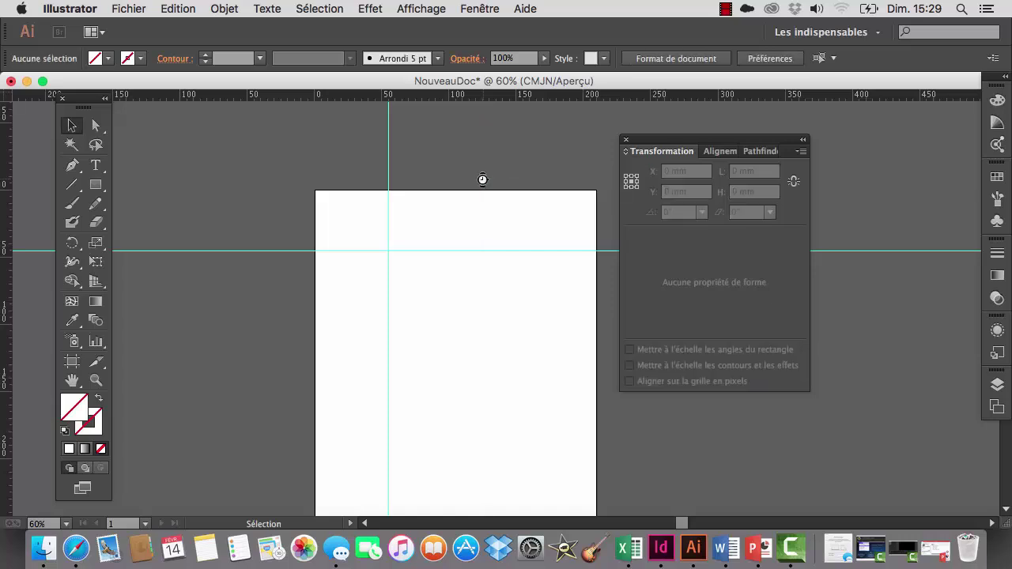
Move the ruler origin to the intersection of the vertical guide and the page's upper edge
scroll(483, 179, "down", 3)
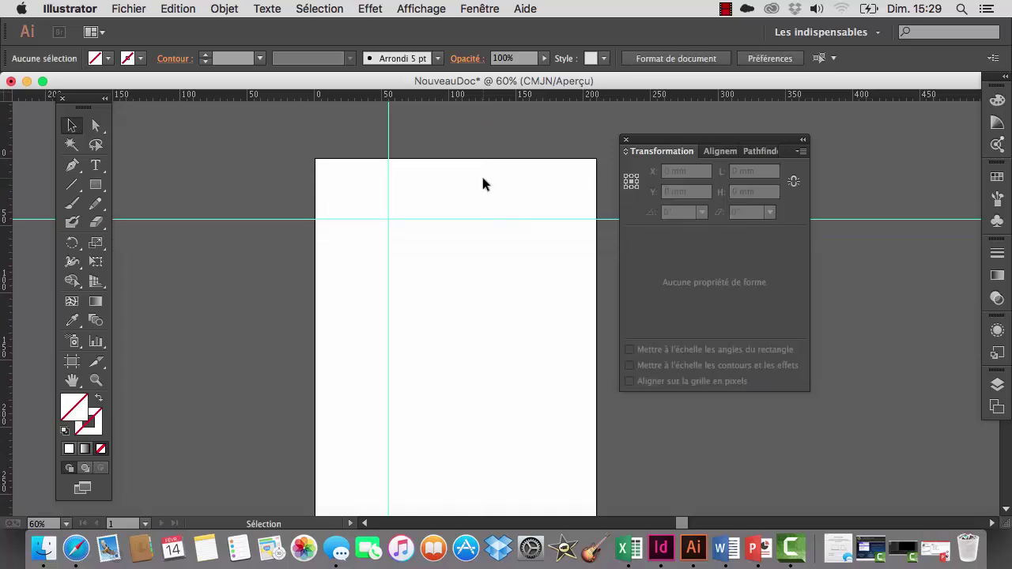
scroll(484, 183, "down", 1)
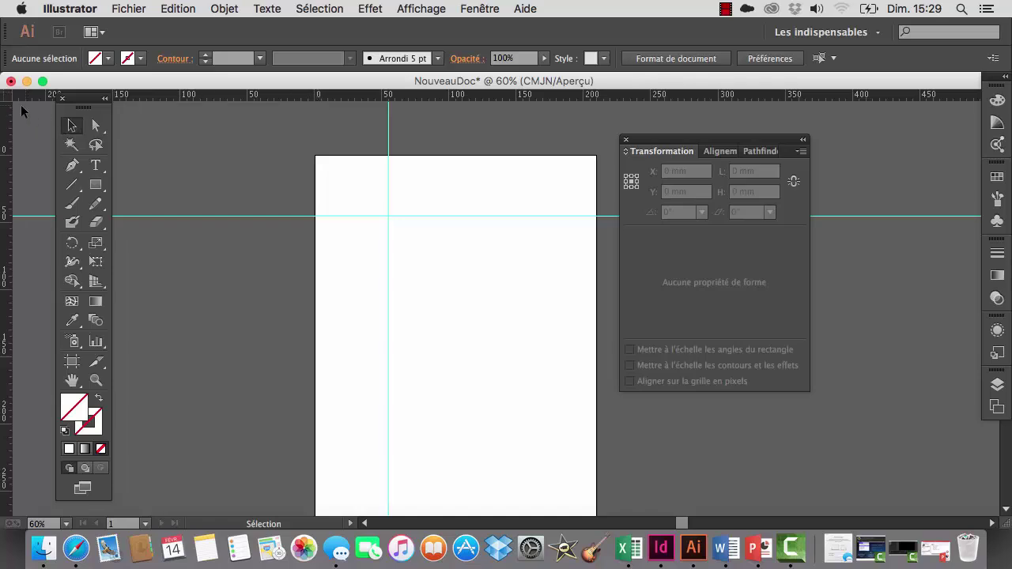
left_click_drag(5, 96, 389, 155)
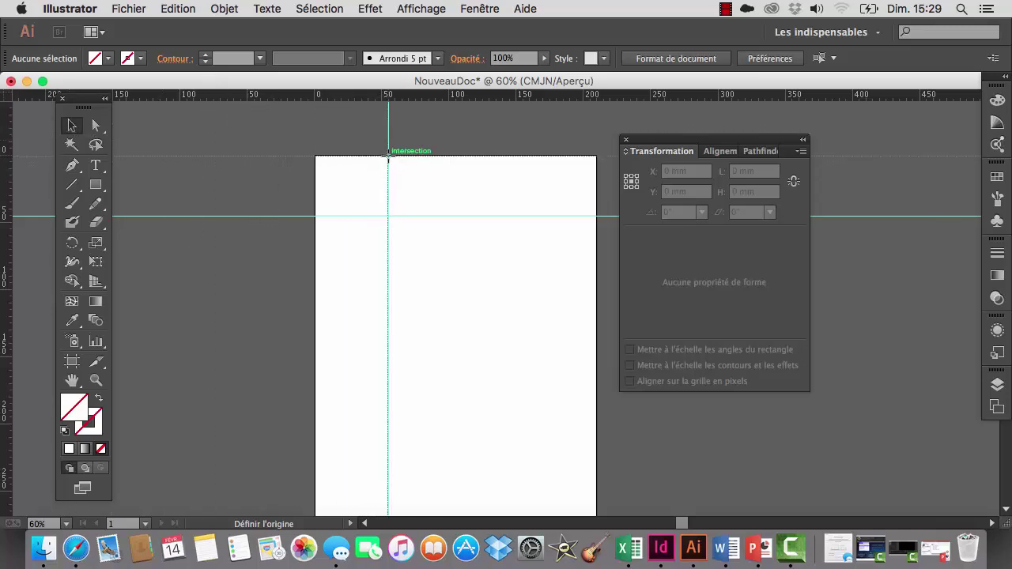
left_click_drag(388, 156, 388, 156)
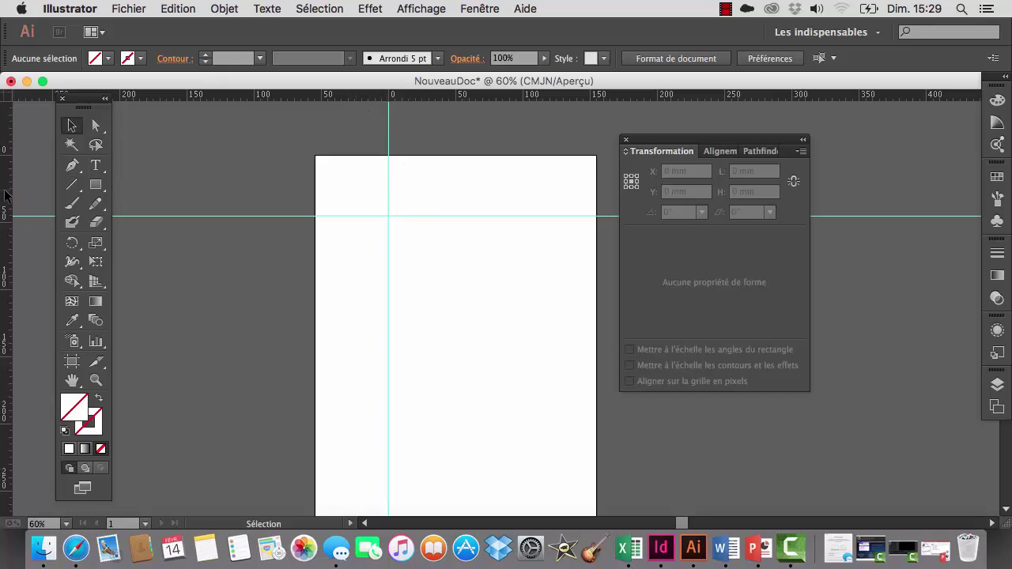
Place another vertical guide to the right of the new origin and set its X position to exactly 25 mm
left_click_drag(7, 196, 449, 188)
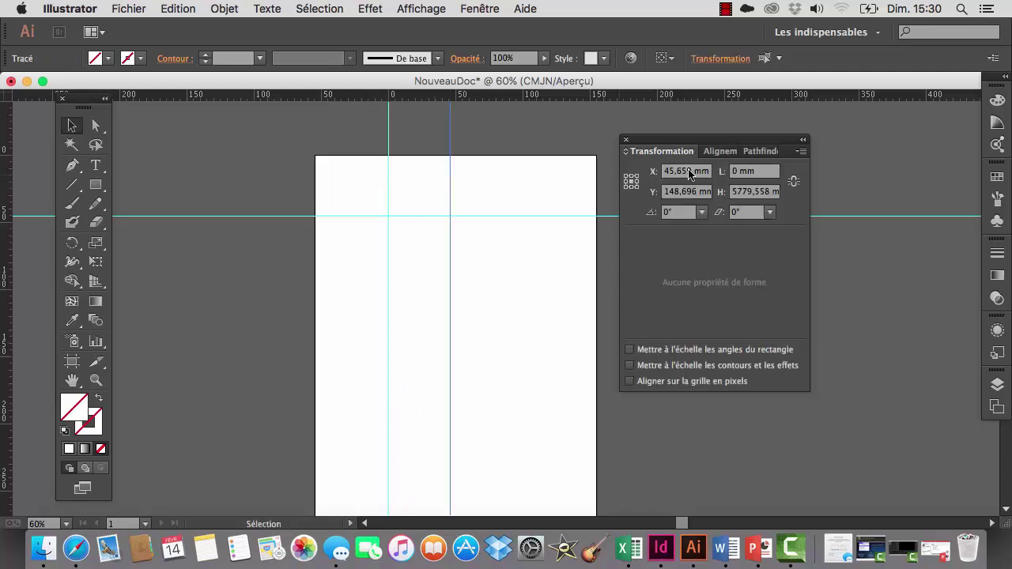
left_click(680, 171)
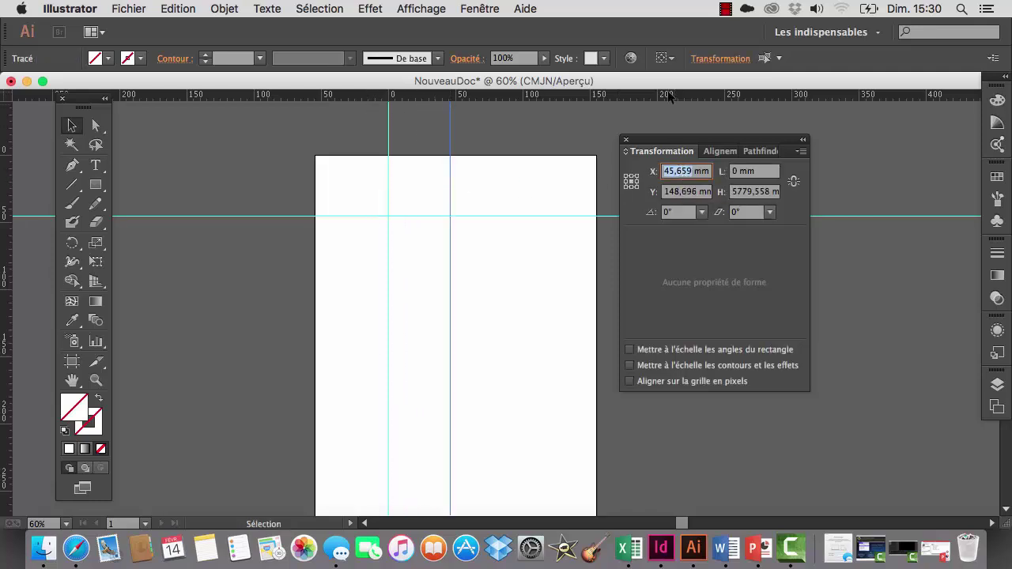
type("25 mm")
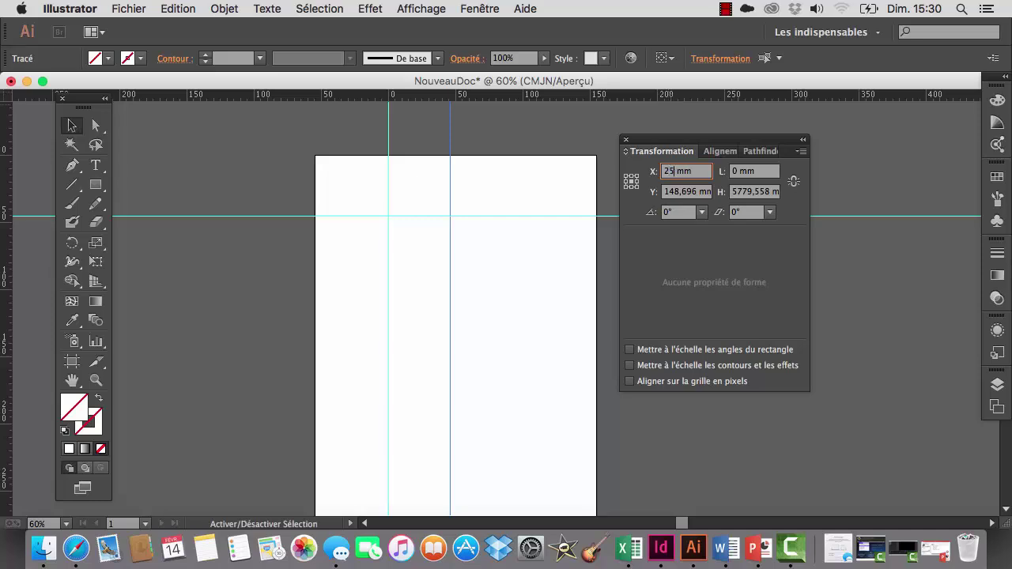
key("Return")
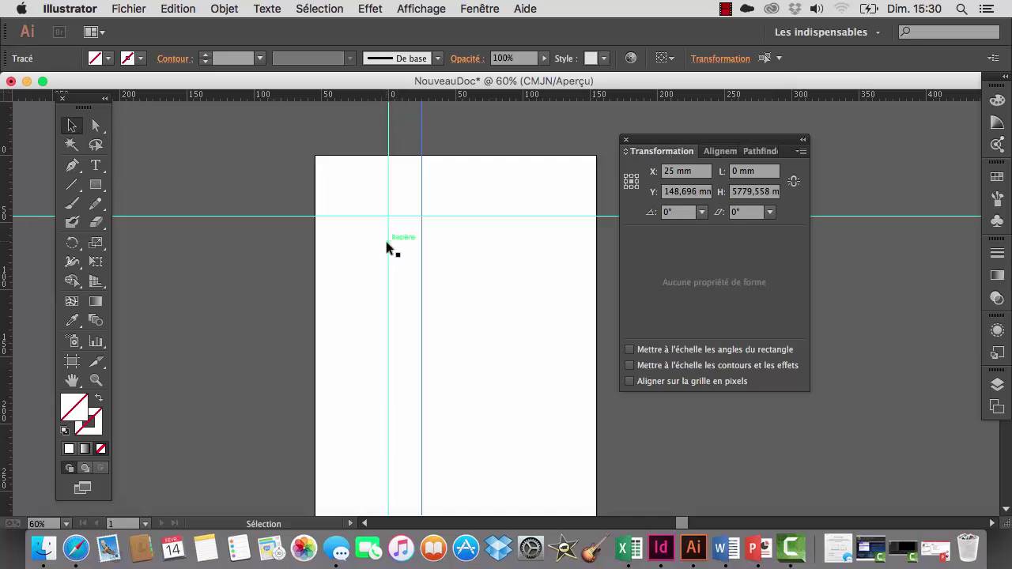
Close the Transformation panel and place a second horizontal guide lower on the page, below the 45 mm guide
scroll(389, 242, "down", 1)
scroll(389, 241, "down", 3)
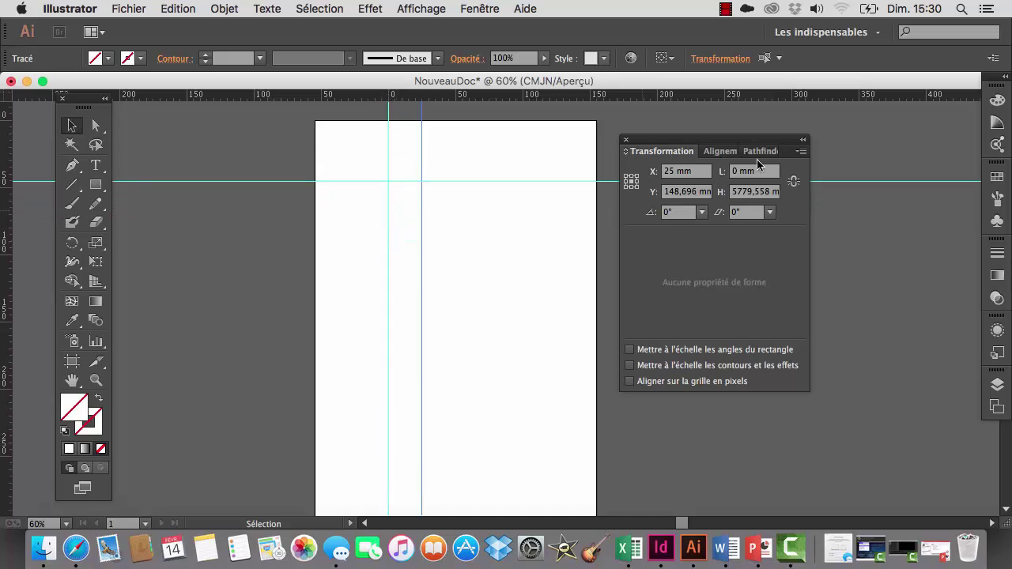
left_click(626, 140)
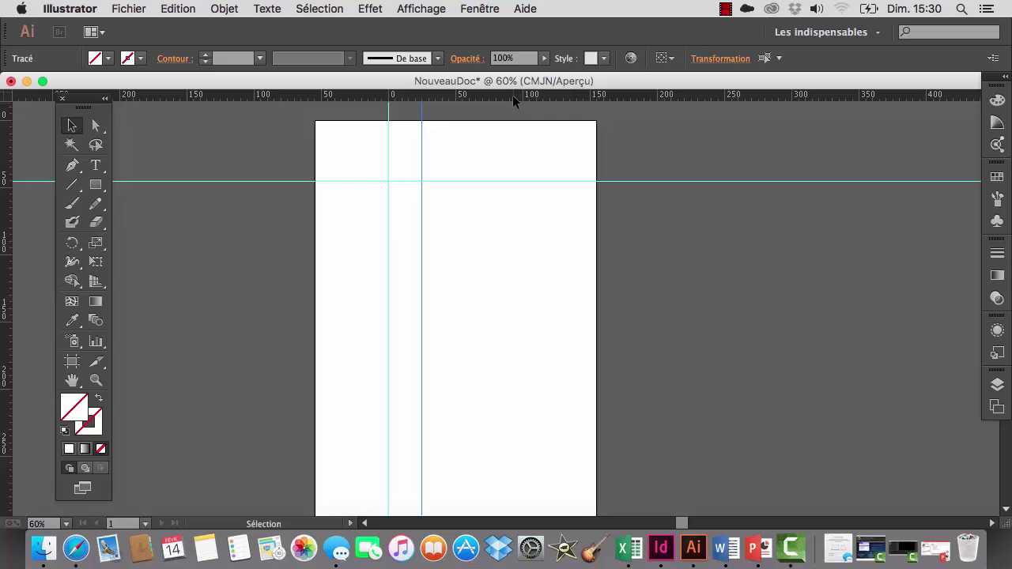
left_click_drag(511, 95, 520, 276)
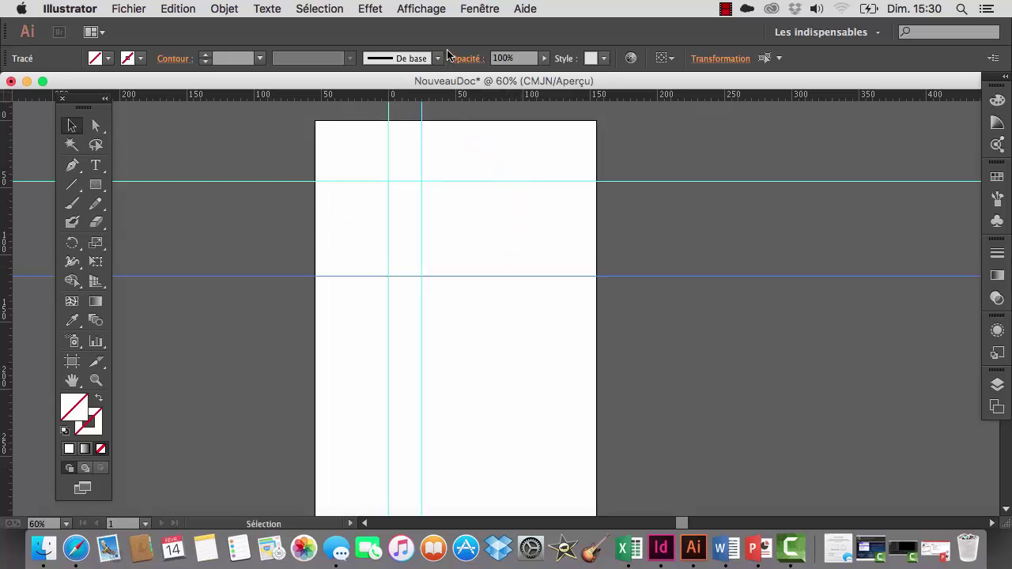
Hide all ruler guides in the document
left_click(434, 11)
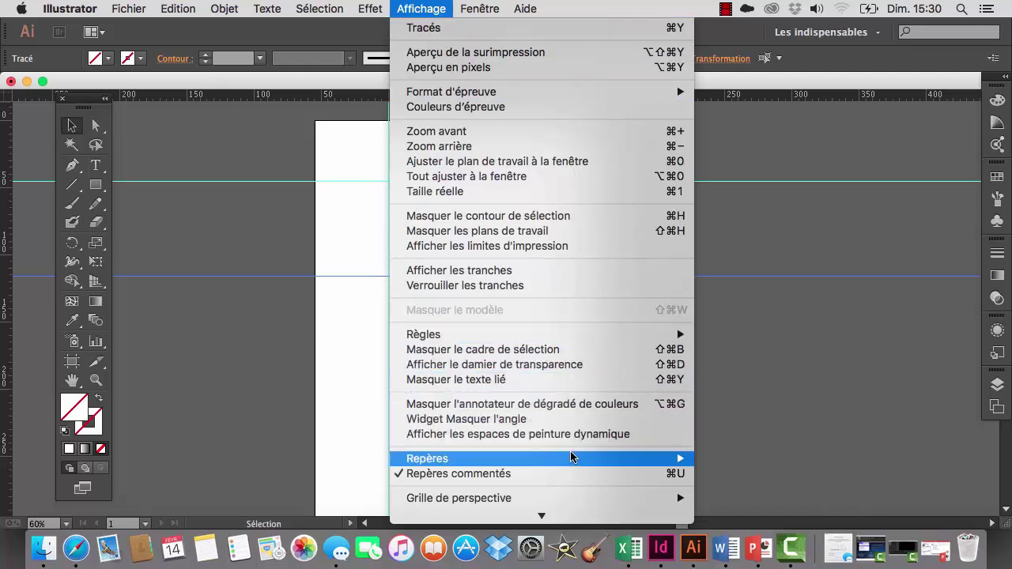
mouse_move(573, 459)
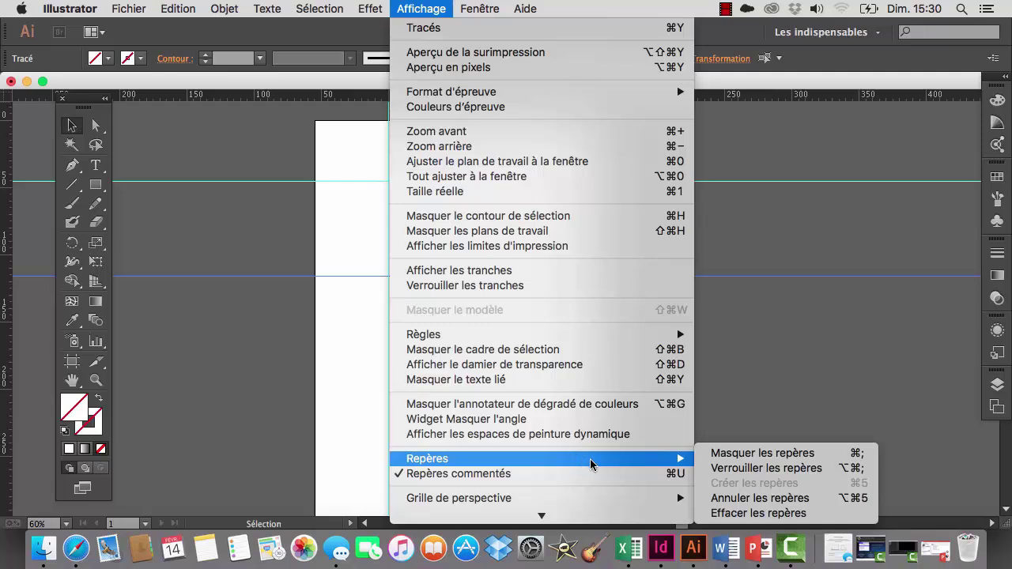
left_click(726, 455)
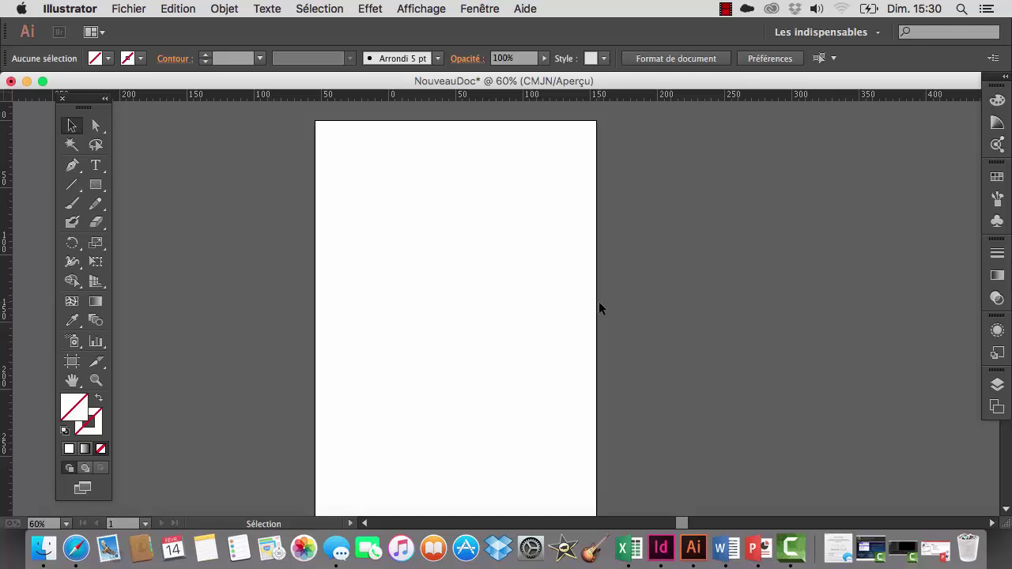
Show the hidden ruler guides again
left_click(405, 11)
left_click(408, 11)
left_click(411, 12)
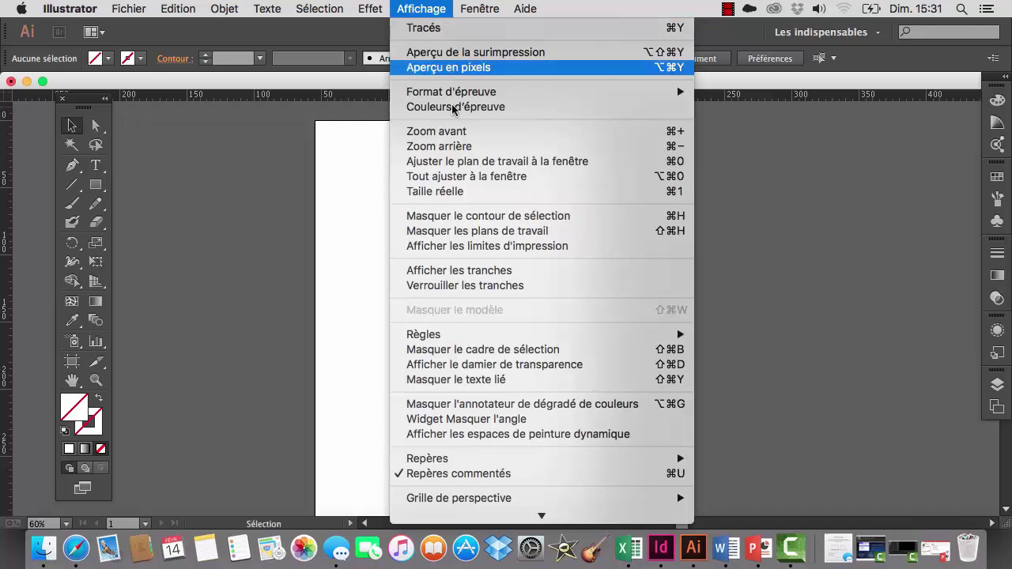
mouse_move(564, 465)
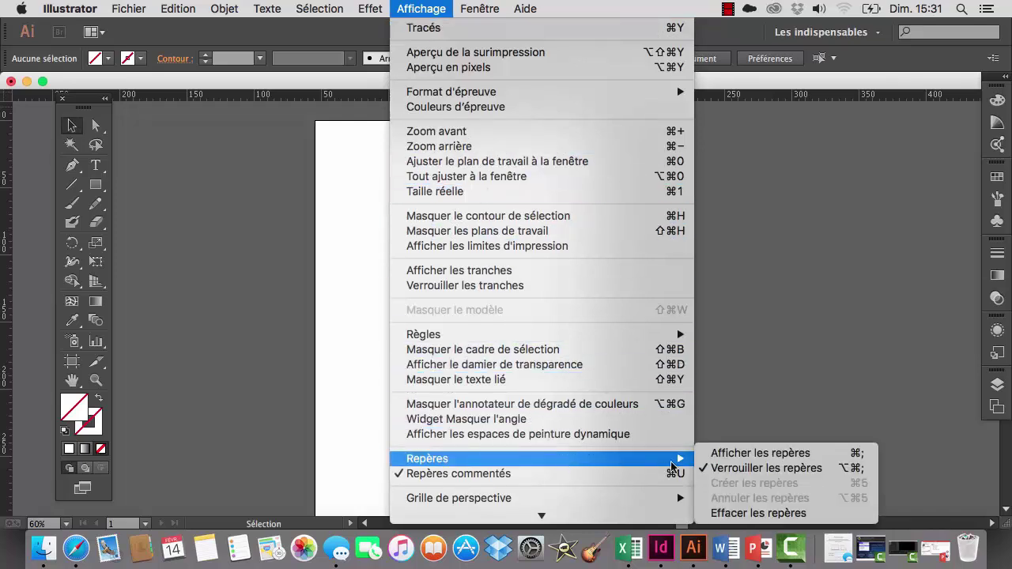
left_click(714, 454)
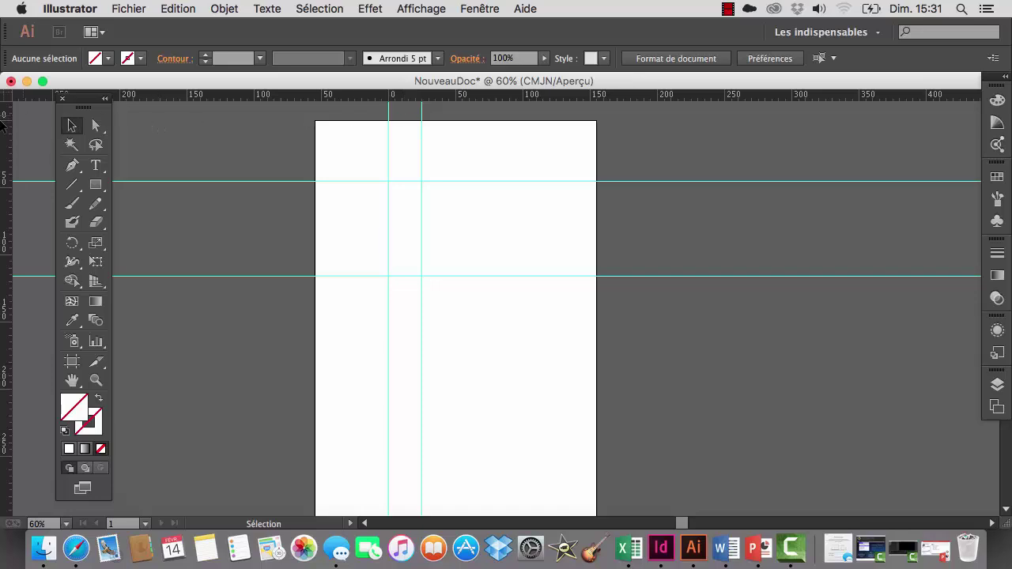
Place a third horizontal guide between the page's upper edge and the 45 mm guide
left_click_drag(333, 93, 338, 125)
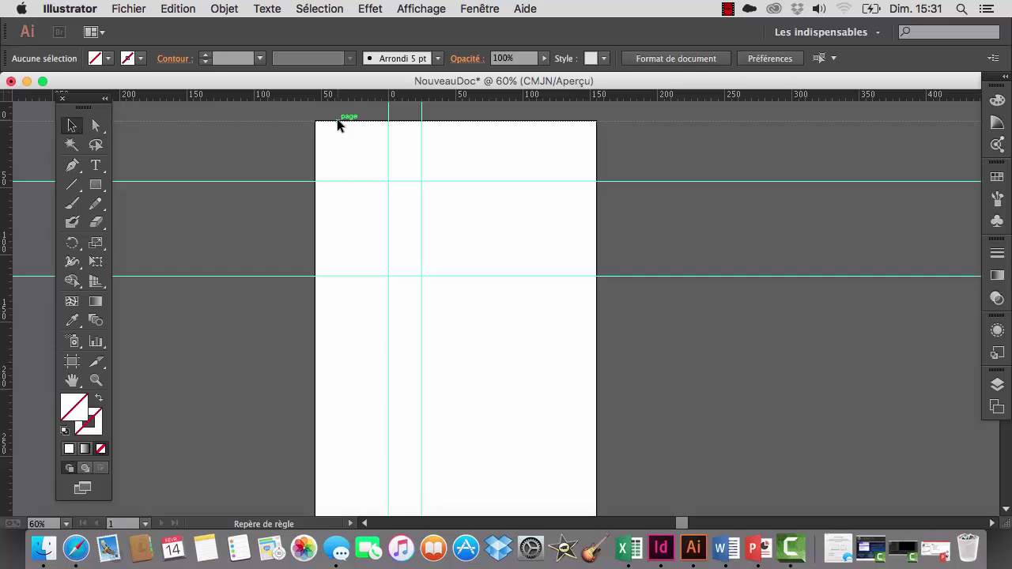
left_click_drag(338, 125, 362, 182)
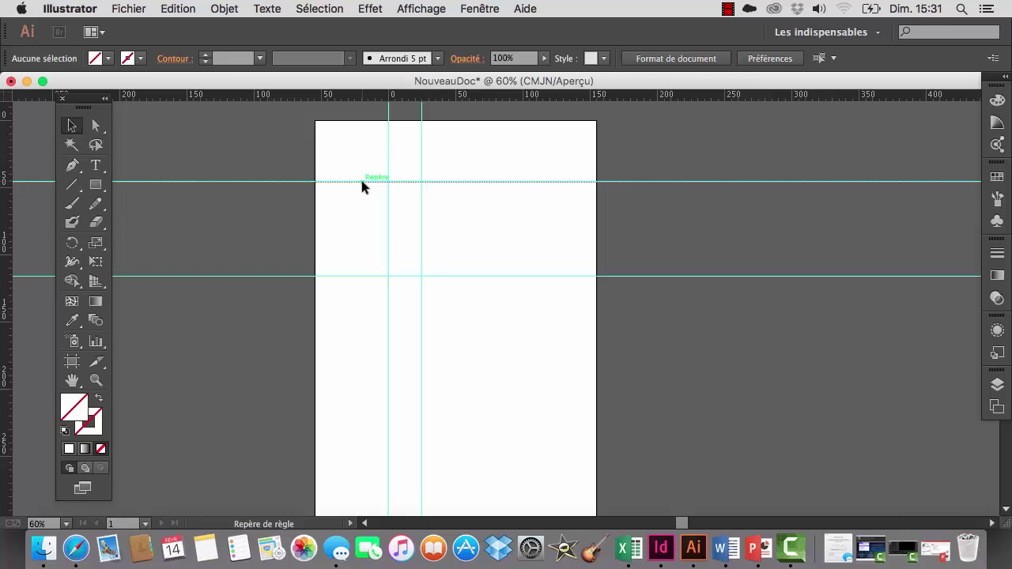
left_click_drag(361, 180, 365, 145)
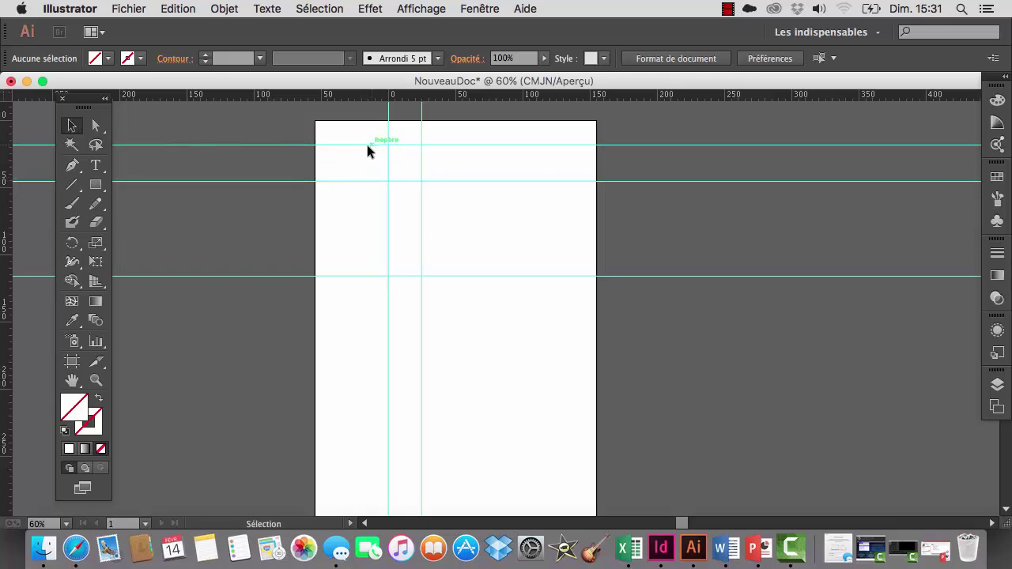
Draw a dark red rectangle, 25 mm wide and about 27.5 mm high, snapped between the two vertical and two uppermost horizontal guides
left_click(97, 186)
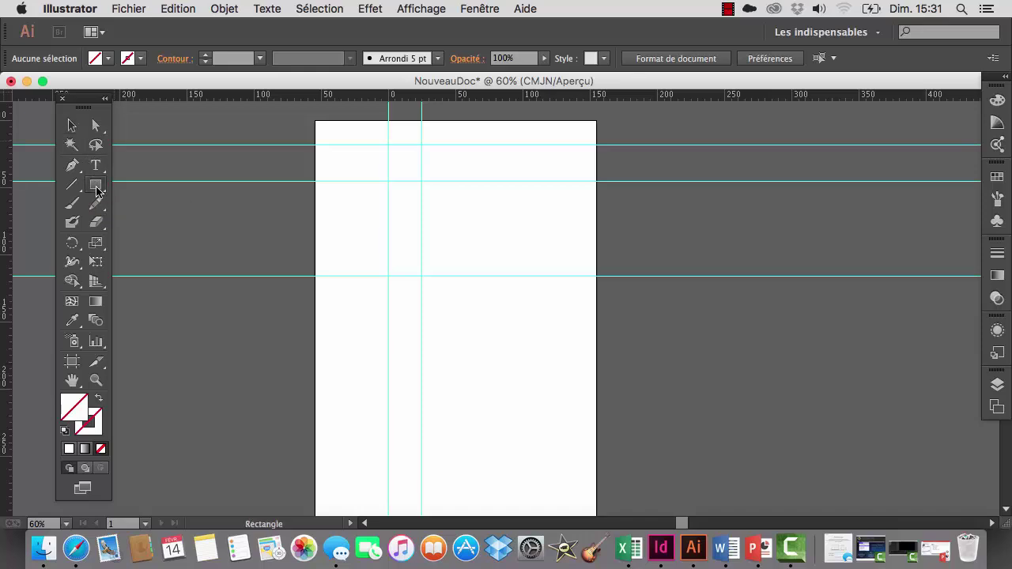
left_click(96, 186)
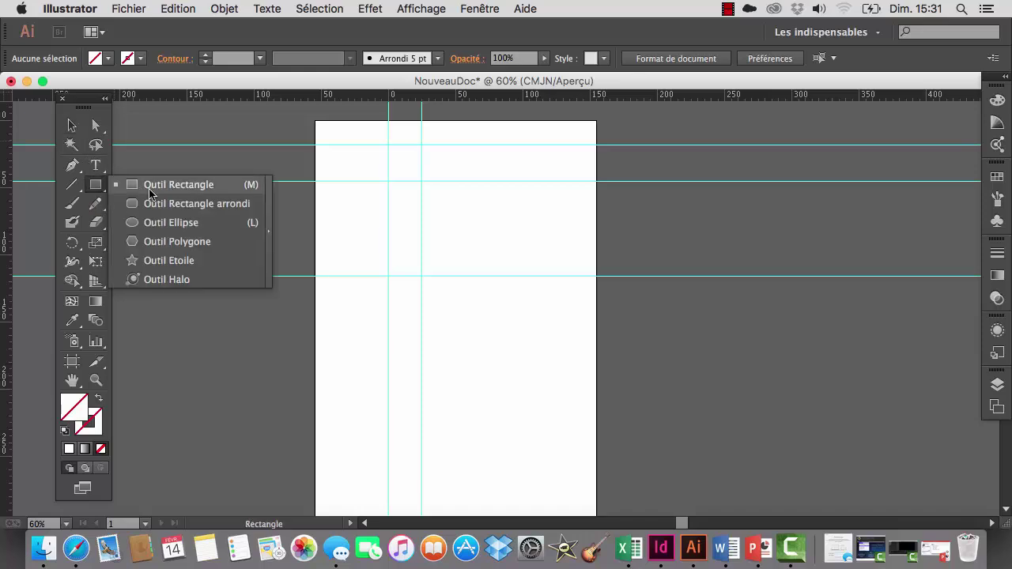
left_click(108, 59)
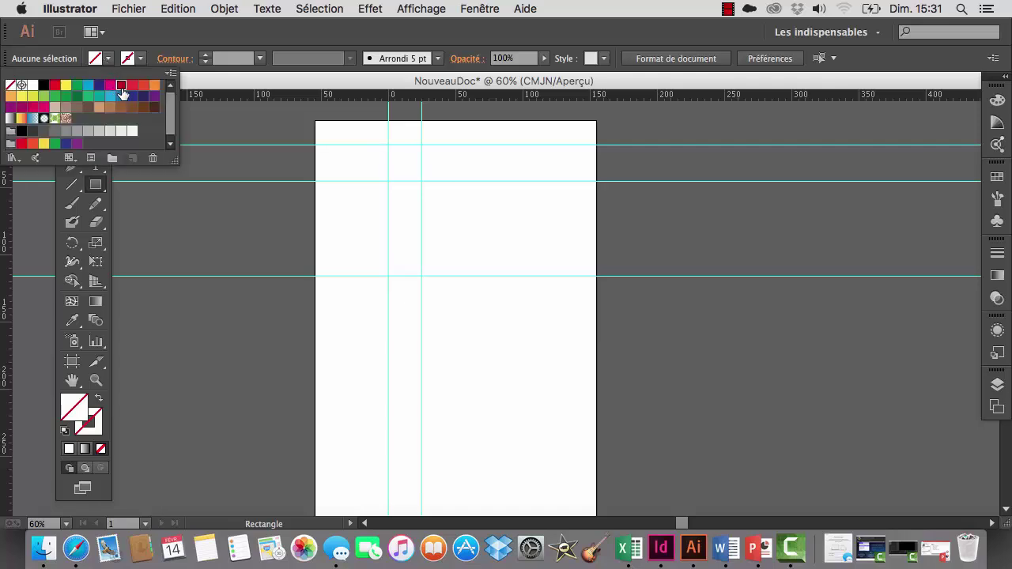
left_click(121, 86)
left_click(107, 62)
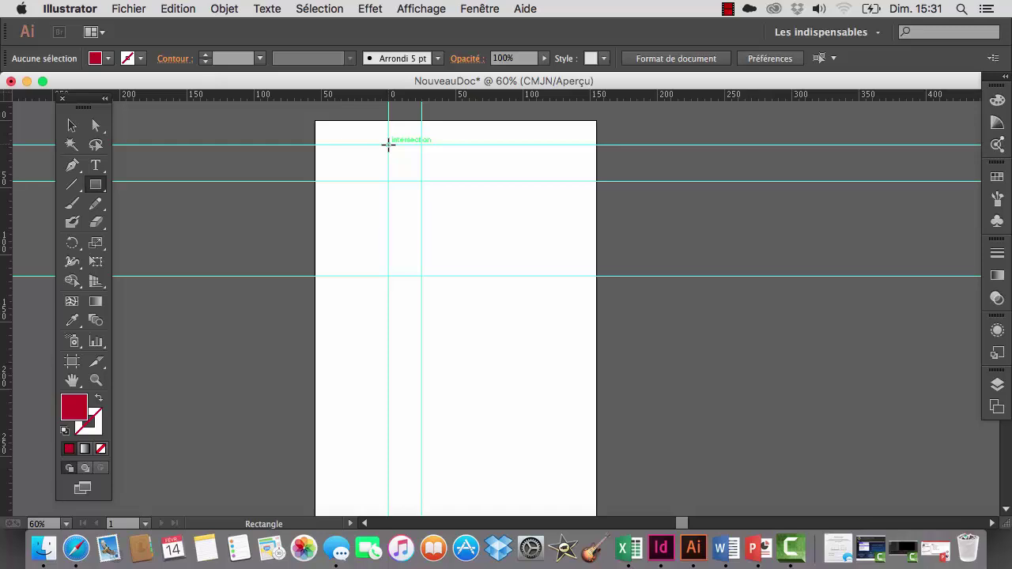
left_click_drag(388, 145, 423, 181)
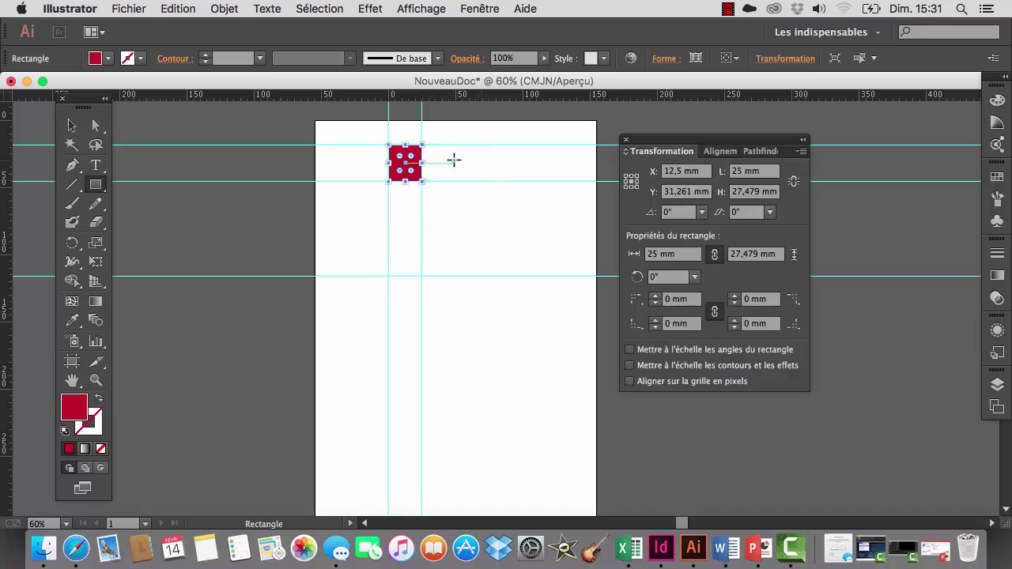
Bring up the document's display options with the red rectangle still selected
left_click(433, 15)
left_click(433, 15)
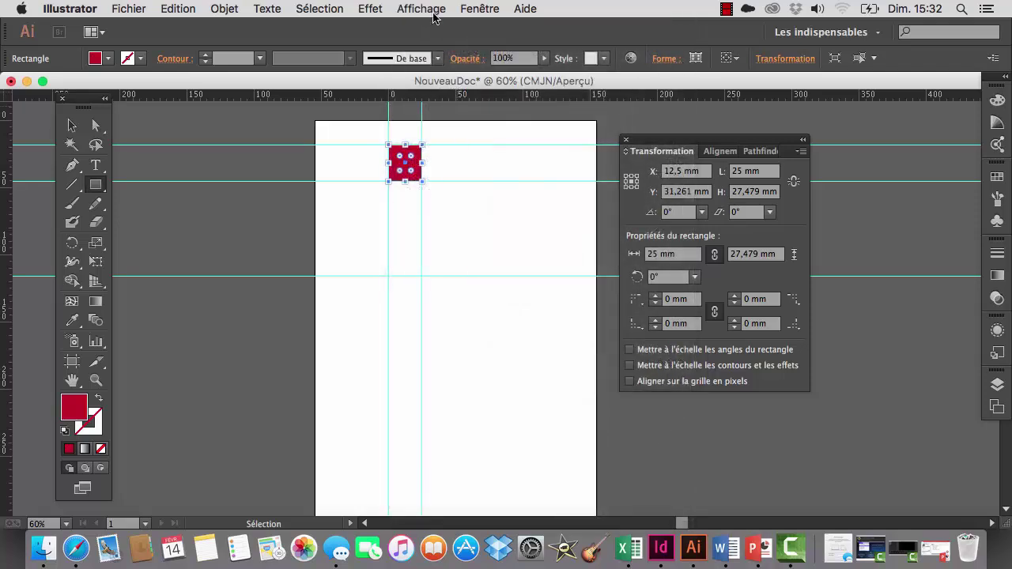
left_click(433, 14)
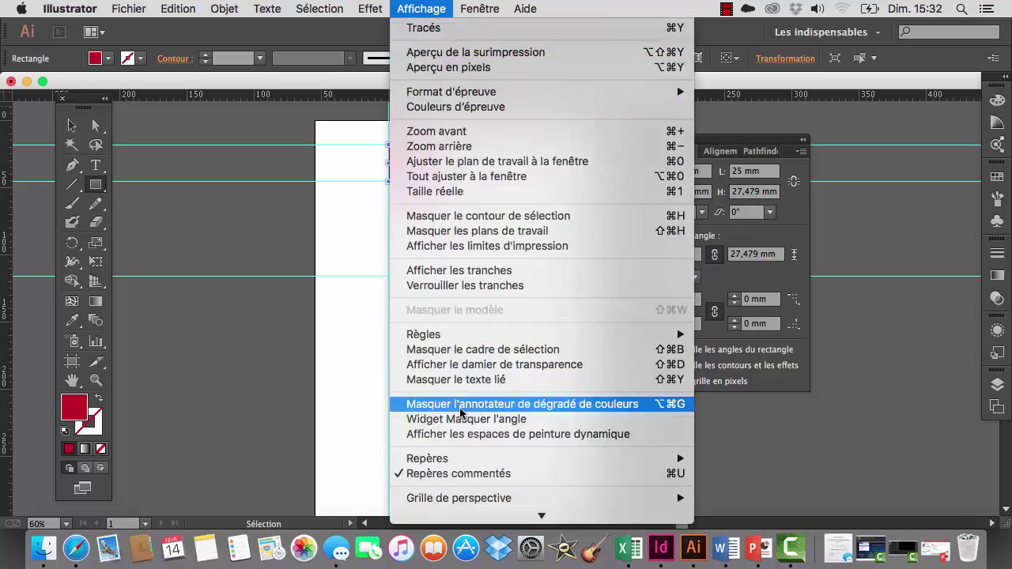